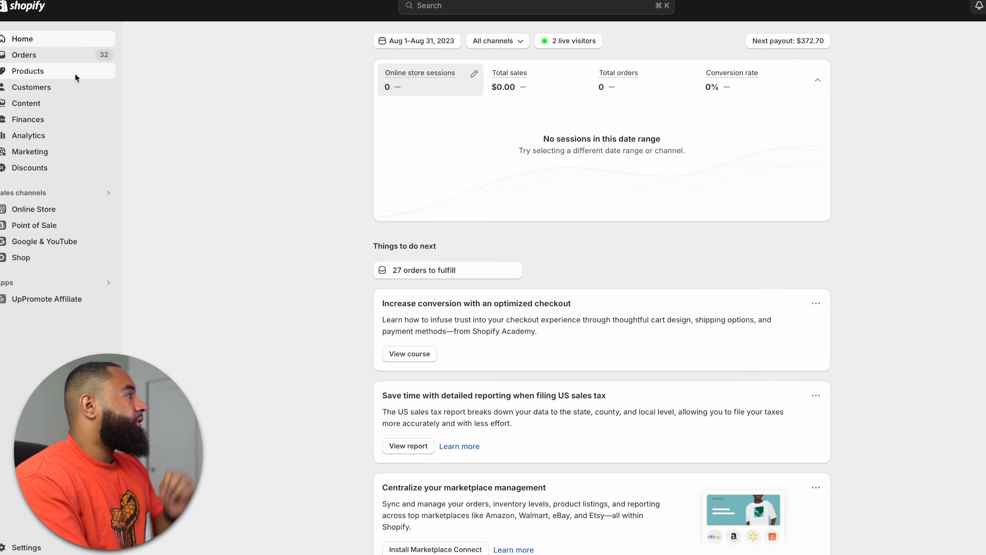
Start a new product from the store's product list and look over the blank product form
{"action": "left_click", "coordinate": [213, 182]}
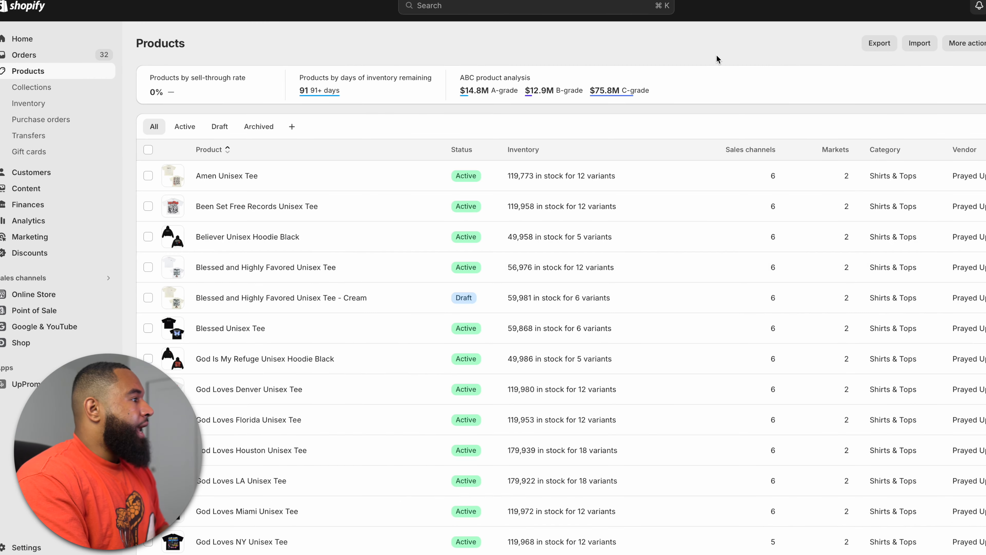
{"action": "scroll", "coordinate": [709, 408], "scroll_direction": "down", "scroll_amount": 5}
{"action": "scroll", "coordinate": [709, 408], "scroll_direction": "up", "scroll_amount": 5}
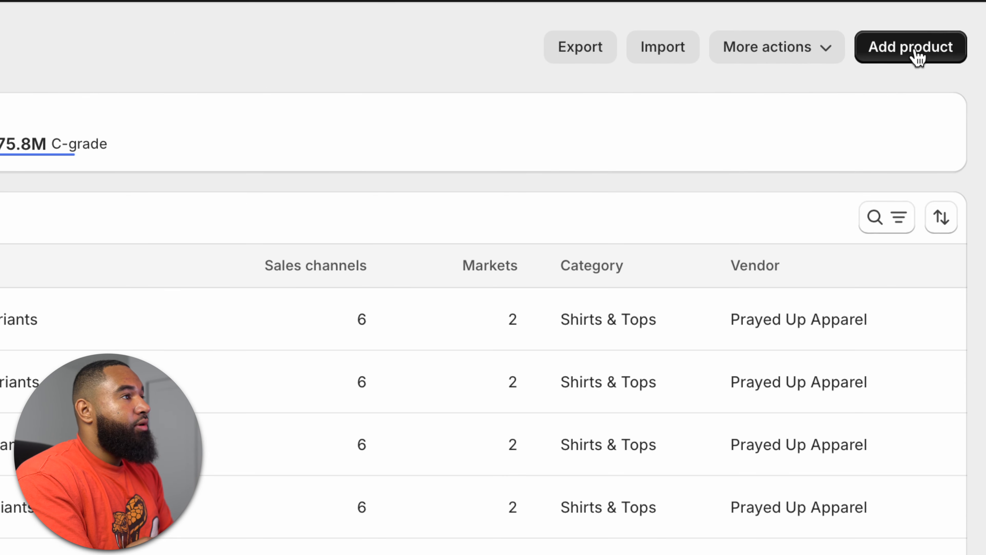
{"action": "left_click", "coordinate": [913, 49]}
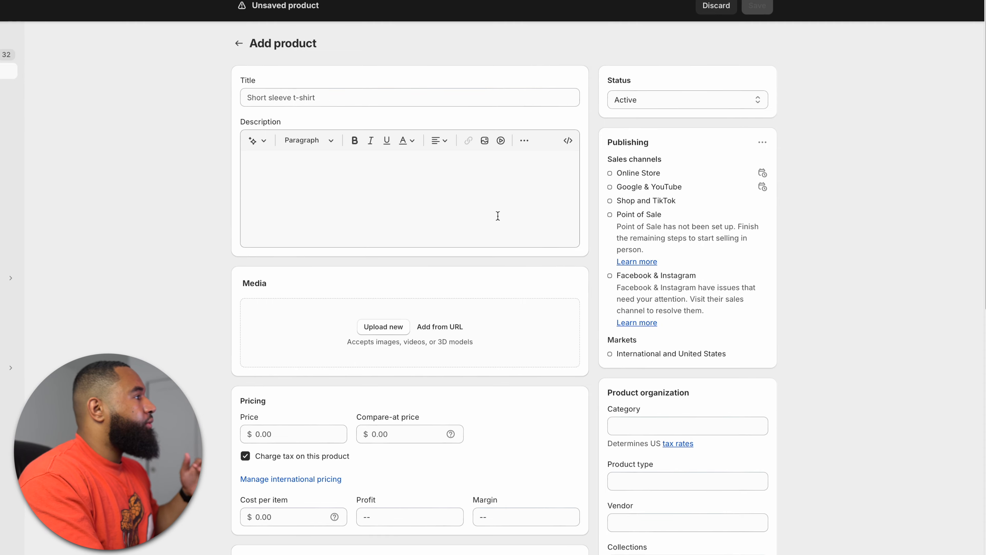
{"action": "scroll", "coordinate": [498, 215], "scroll_direction": "down", "scroll_amount": 10}
{"action": "scroll", "coordinate": [498, 215], "scroll_direction": "up", "scroll_amount": 10}
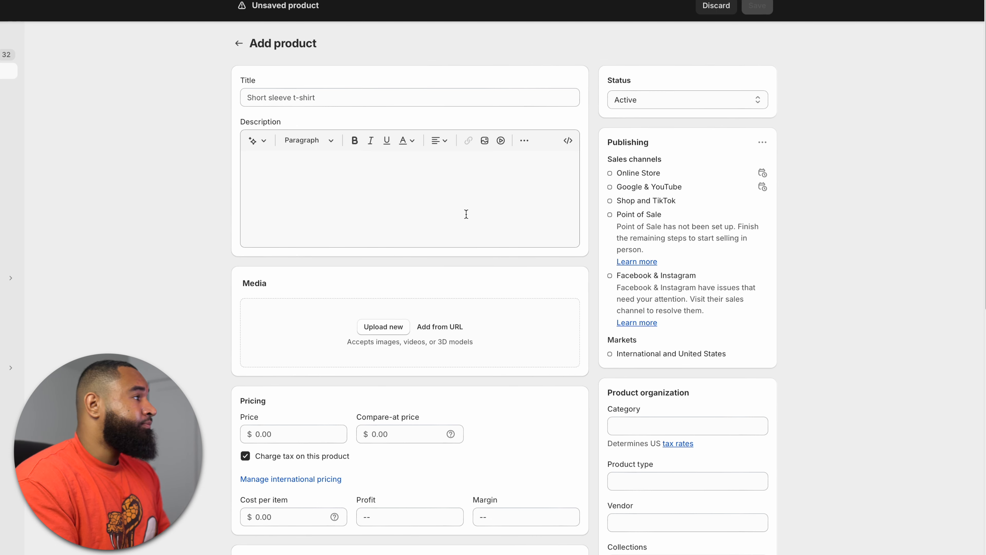
Title the product "Fear No One Unisex T-Shirt" and fill its description with the Liquid Death Mountain Water paragraph and bullet list
{"action": "left_click", "coordinate": [456, 97]}
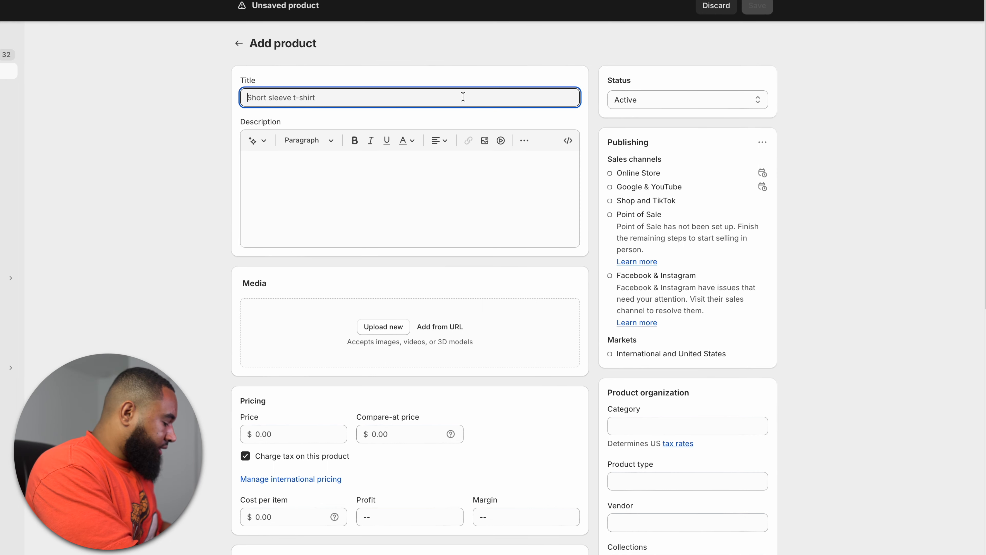
{"action": "type", "text": "Fear"}
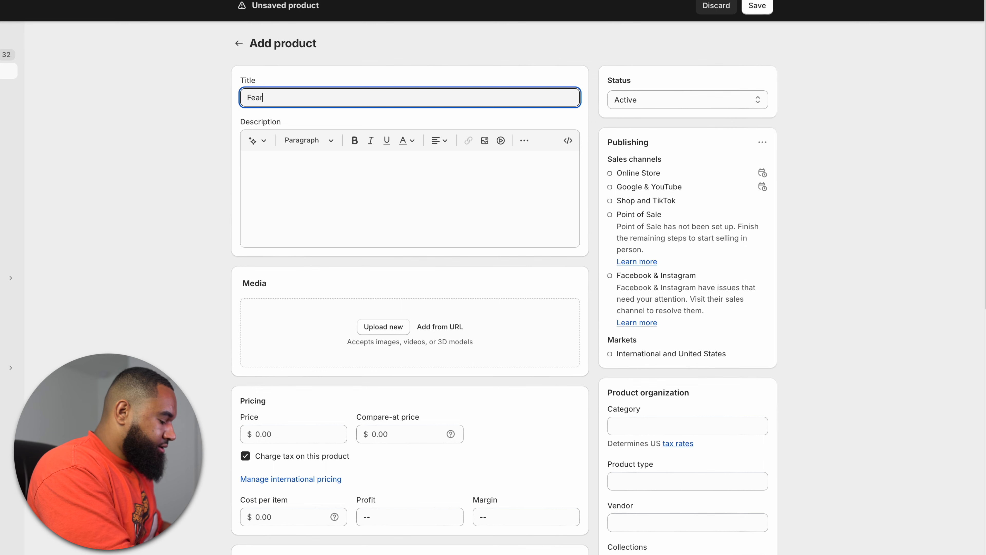
{"action": "type", "text": " No O"}
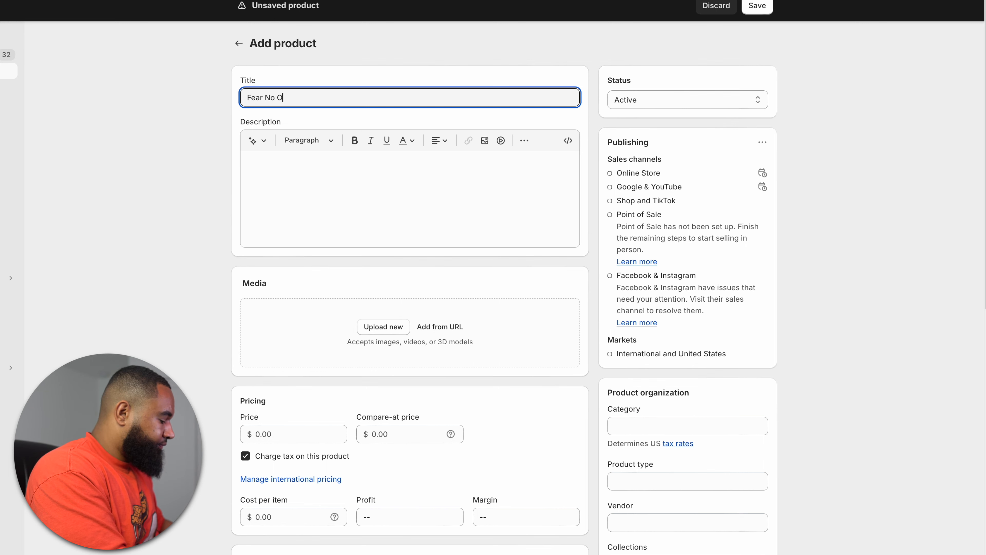
{"action": "type", "text": "ne Uni"}
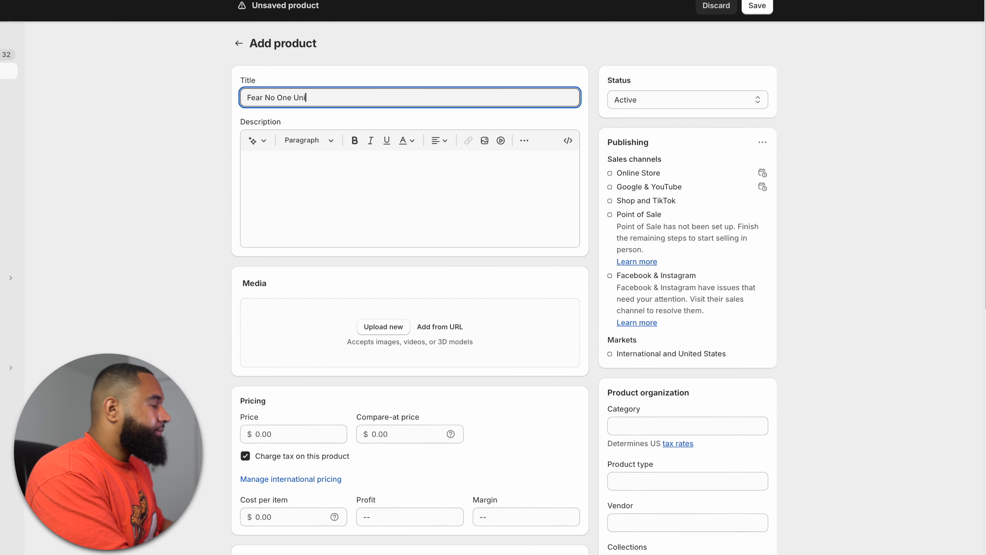
{"action": "type", "text": "sex "}
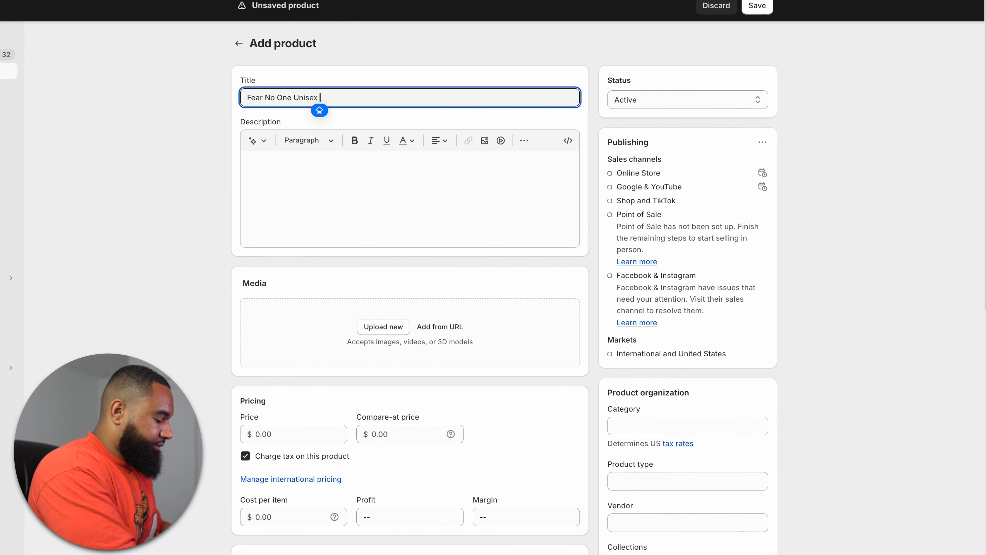
{"action": "type", "text": "T-Shirt"}
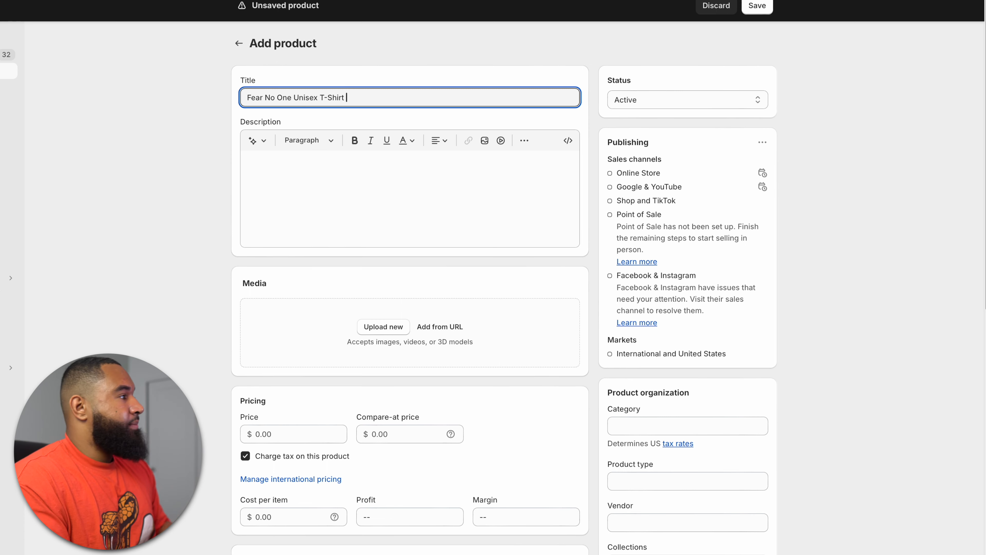
{"action": "left_click", "coordinate": [405, 185]}
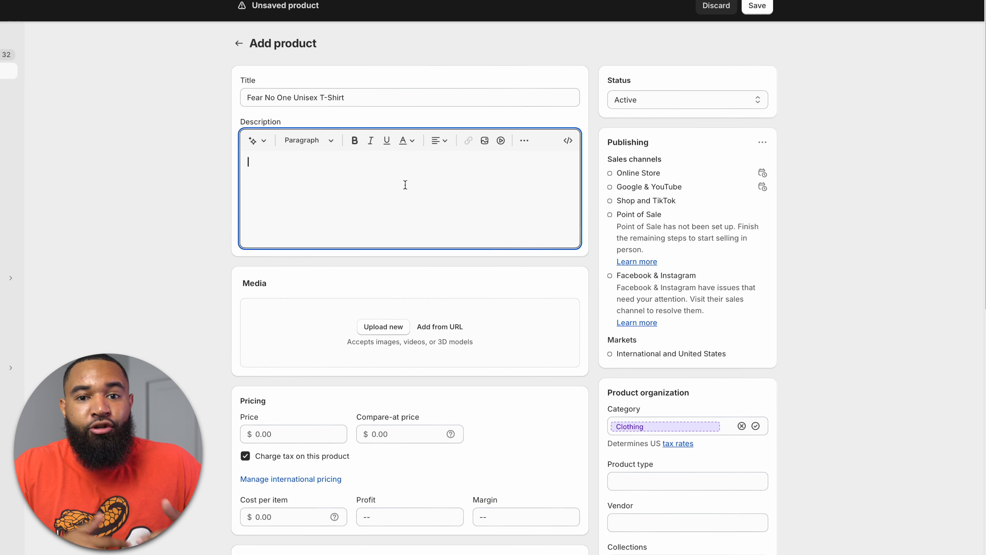
{"action": "type", "text": "Liquid Death Mountain Water comes from a deep underground mountain source protected by a few hundred feet of stone and contains naturally occurring minerals (aka electrolytes) that aren’t just good for your body, they will murder your thirst. Instantly. 100% Mountain Water Sourced from beneath hundreds of feet of stone Natural Minerals & Electrolytes Infinitely recyclable aluminum cans Limited edition art on bottom of each case"}
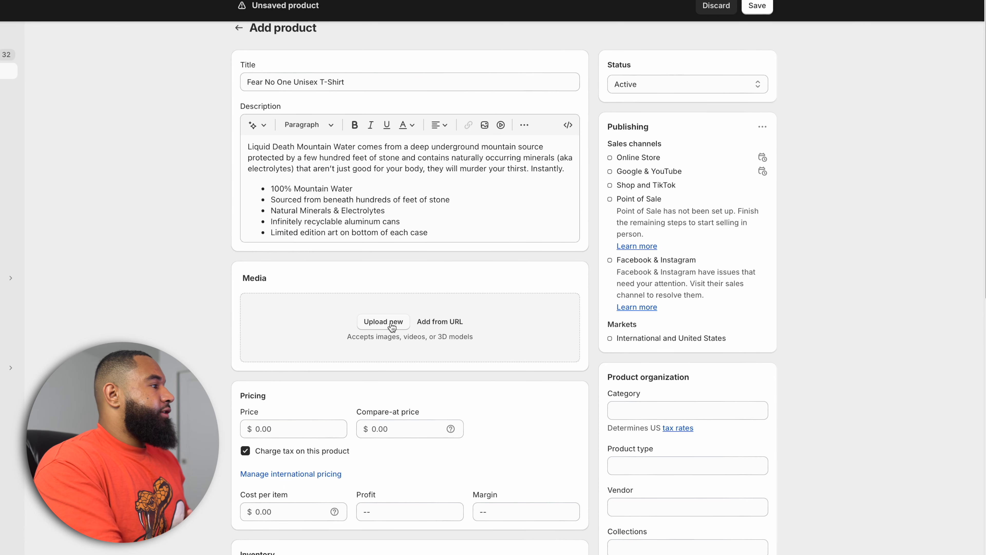
Upload Back Godsplan Cr.jpg, Back Blessed.jpg and Back GodS Plan W.jpg from the 10K OR BUST drive as the product's media
{"action": "left_click", "coordinate": [390, 322]}
{"action": "scroll", "coordinate": [455, 294], "scroll_direction": "down", "scroll_amount": 5}
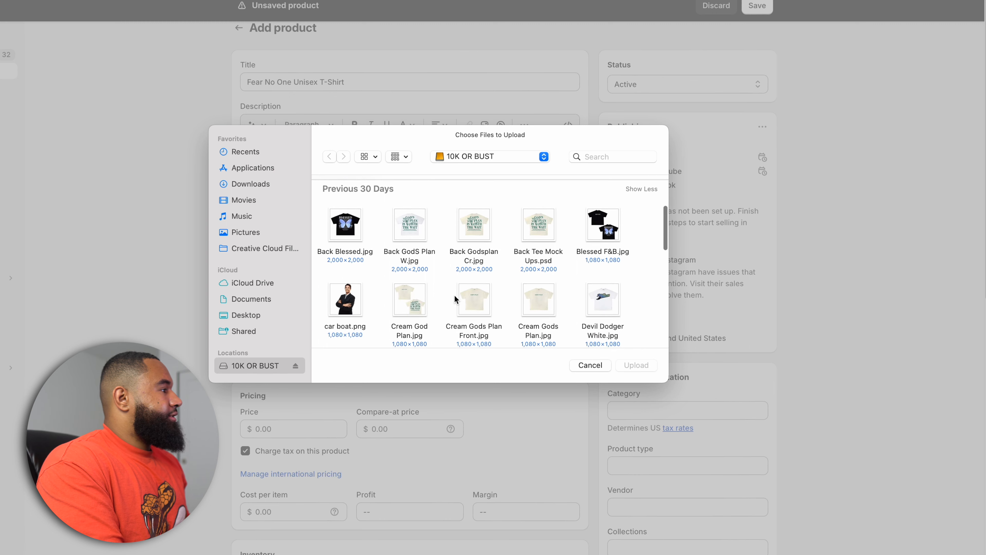
{"action": "left_click", "coordinate": [472, 233]}
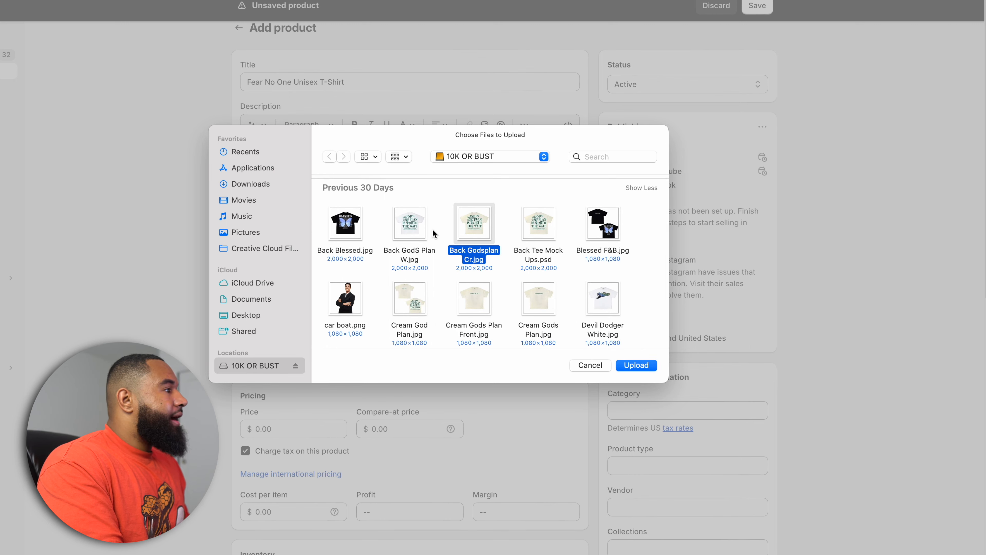
{"action": "left_click", "coordinate": [345, 233], "text": "super"}
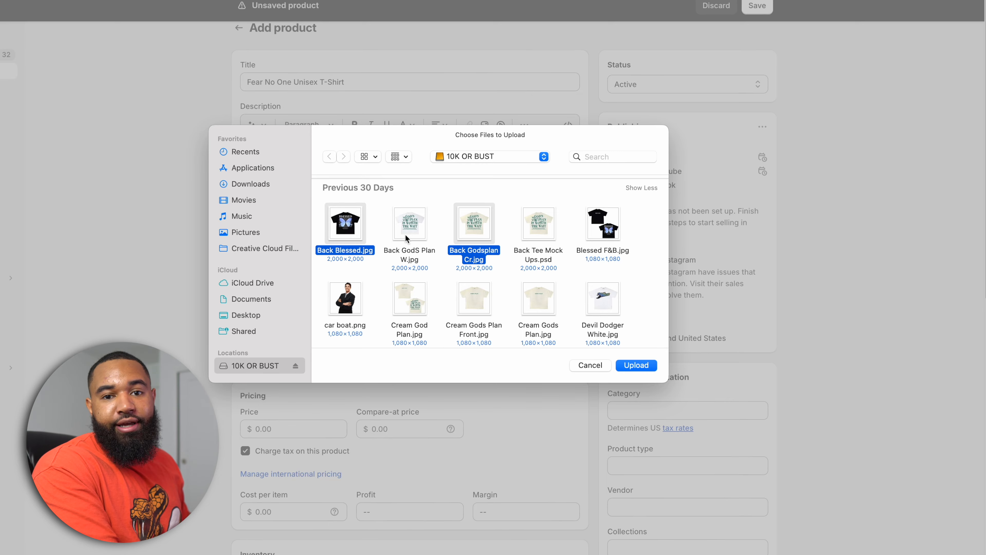
{"action": "left_click", "coordinate": [397, 225], "text": "super"}
{"action": "left_click", "coordinate": [646, 362]}
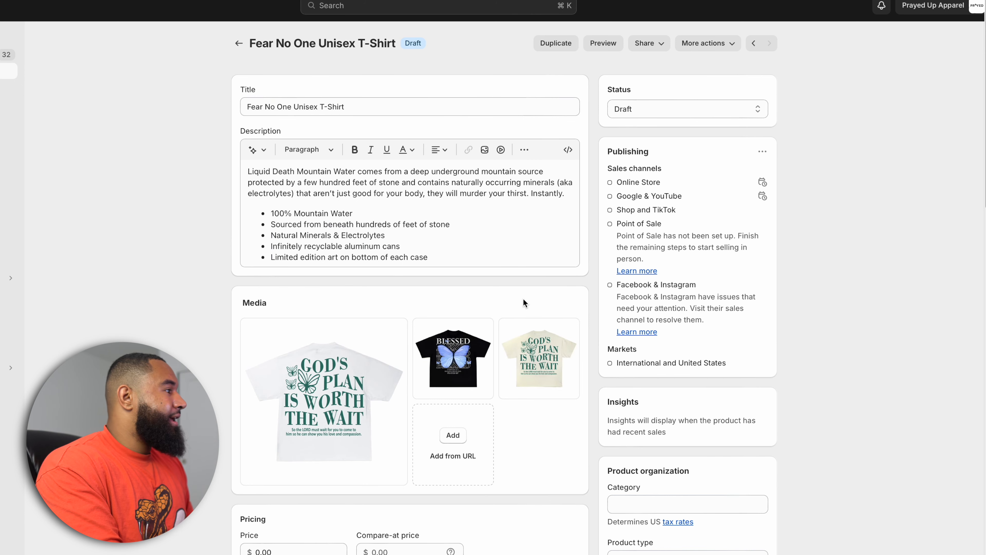
Open the white God's Plan T-shirt image from the product's media to view its alt text options
{"action": "mouse_move", "coordinate": [332, 429]}
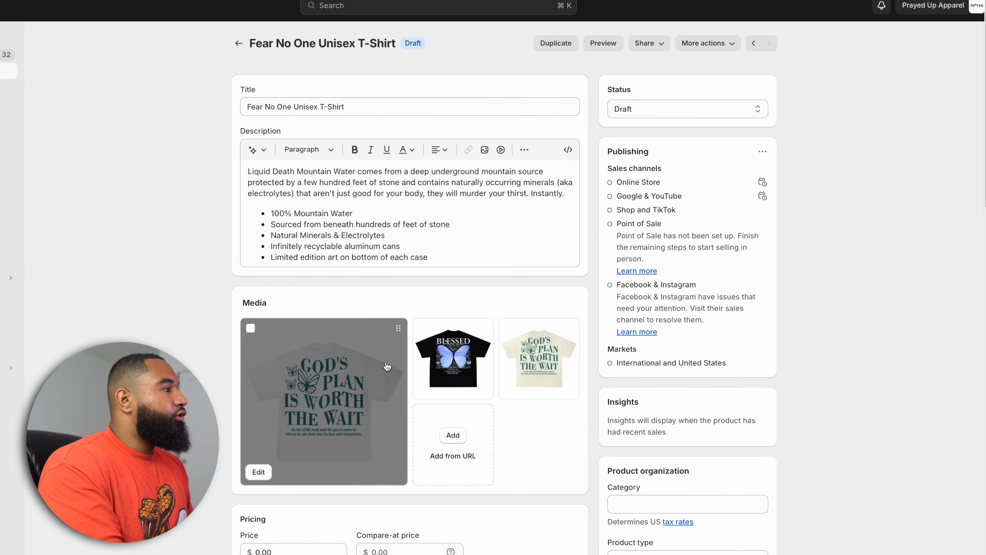
{"action": "scroll", "coordinate": [336, 242], "scroll_direction": "down", "scroll_amount": 4}
{"action": "scroll", "coordinate": [360, 228], "scroll_direction": "up", "scroll_amount": 3}
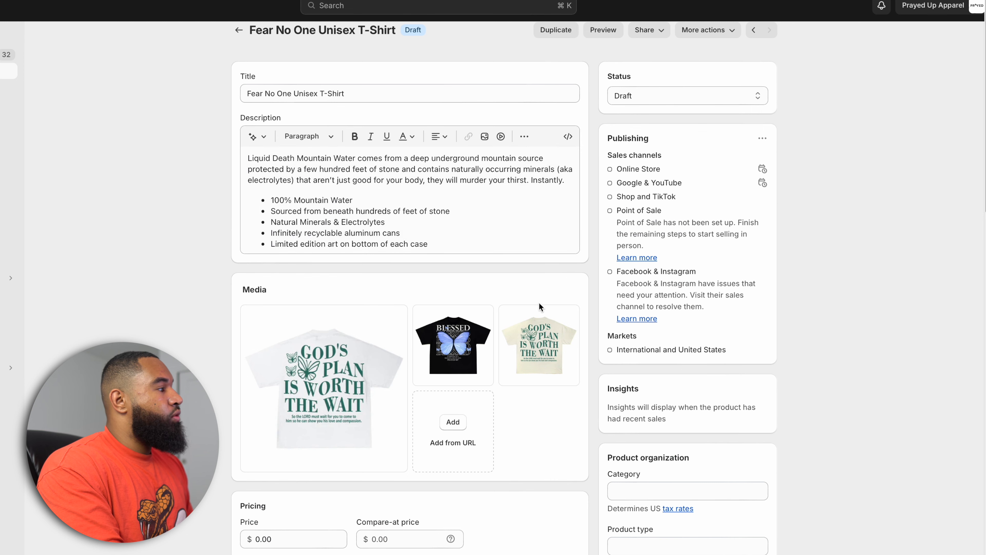
{"action": "scroll", "coordinate": [549, 359], "scroll_direction": "down", "scroll_amount": 2}
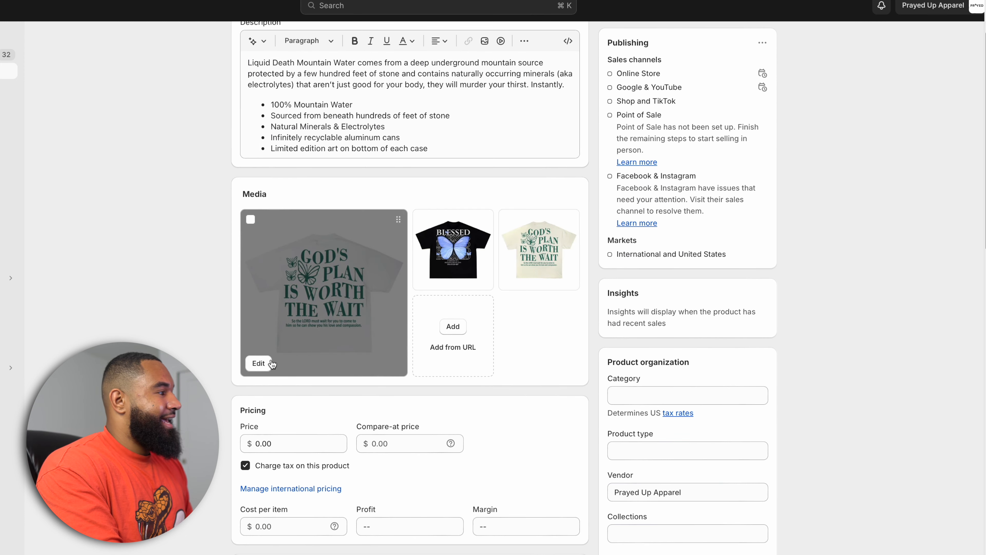
{"action": "left_click", "coordinate": [260, 364]}
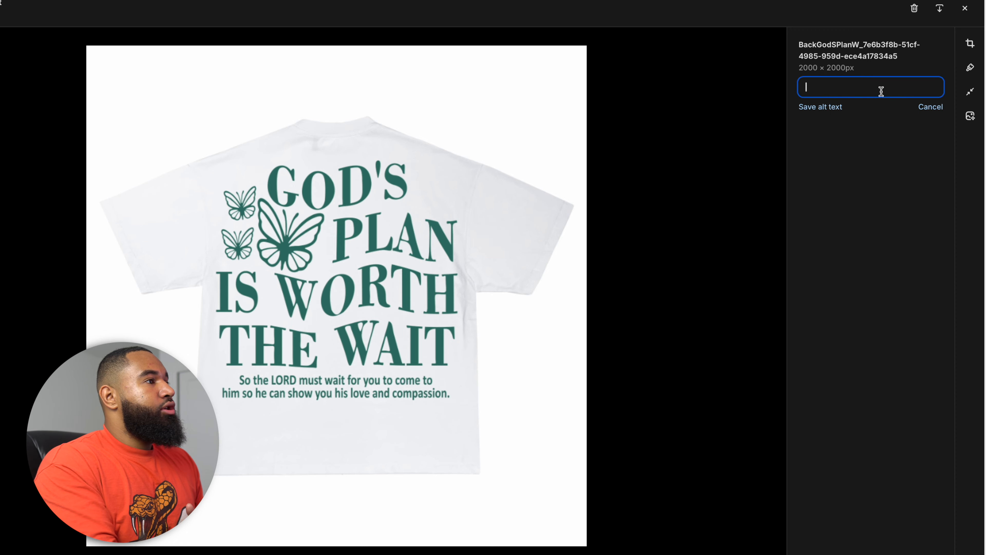
{"action": "left_click", "coordinate": [932, 107]}
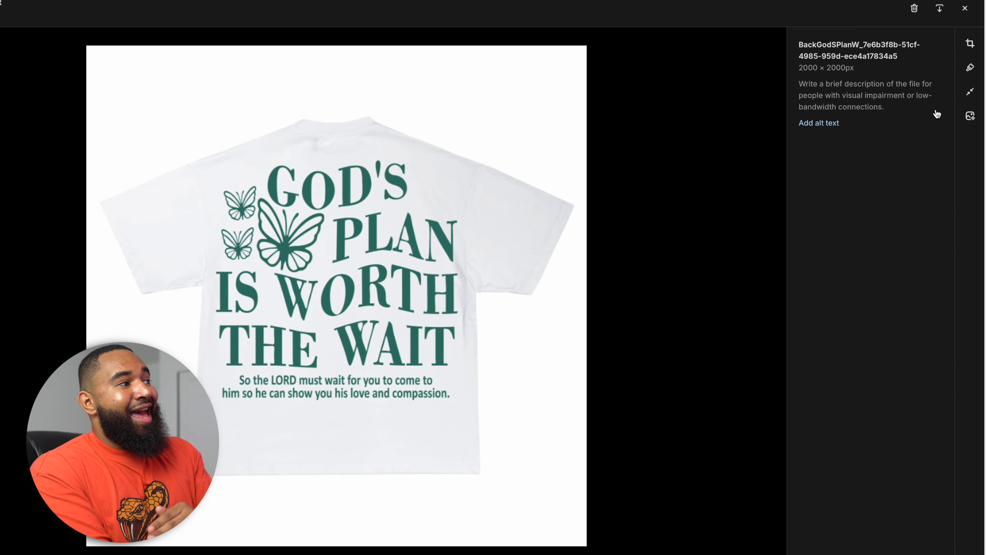
Write the alt text "White Christian Unisex T-shirt" for the white shirt image and close the image editor without saving the text
{"action": "left_click", "coordinate": [828, 125]}
{"action": "key", "text": "Caps_Lock"}
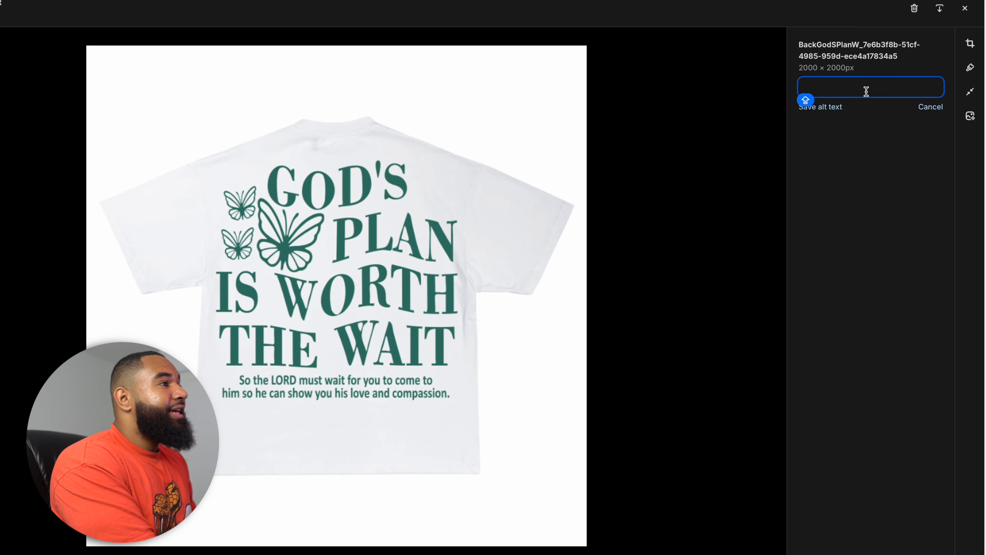
{"action": "type", "text": "W"}
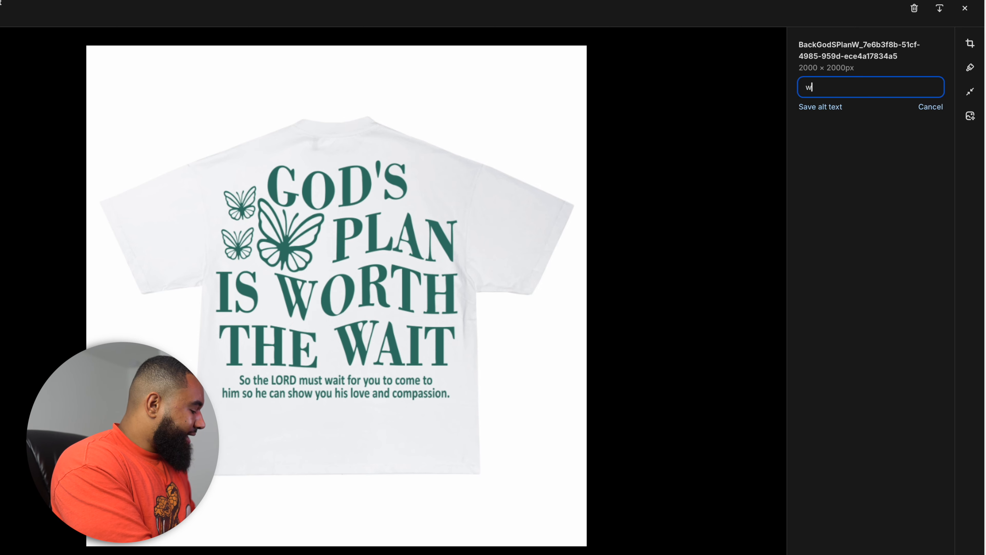
{"action": "key", "text": "BackSpace"}
{"action": "type", "text": "Wh"}
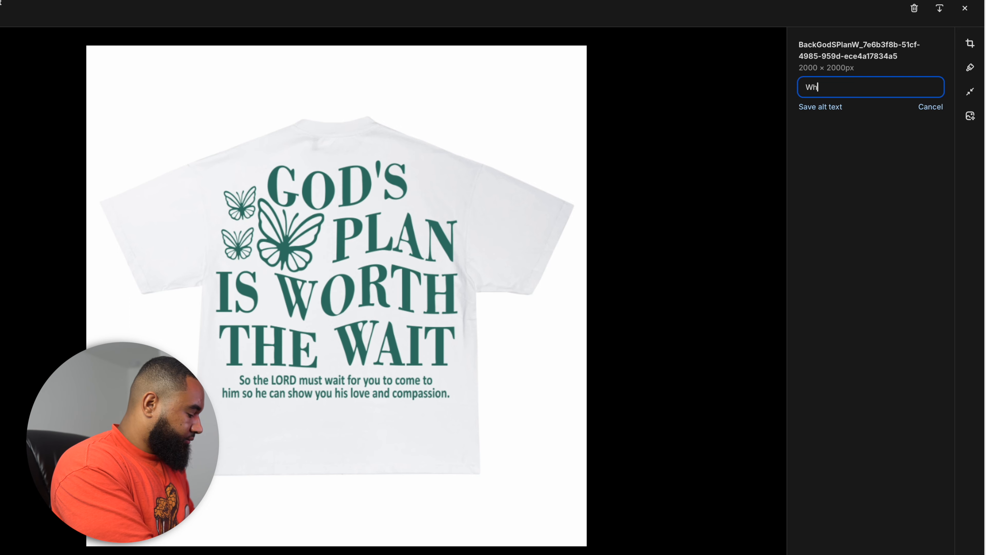
{"action": "type", "text": "ite"}
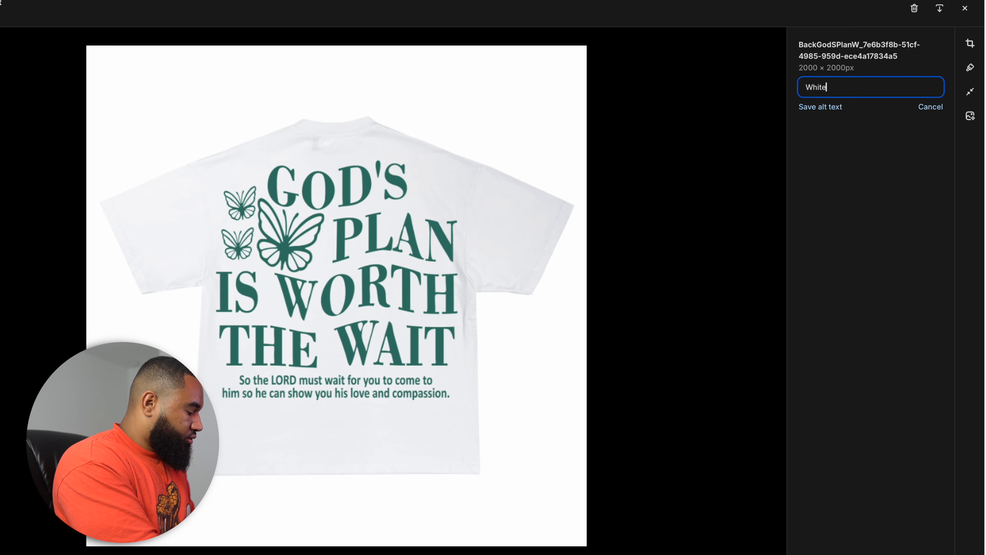
{"action": "type", "text": " Christ"}
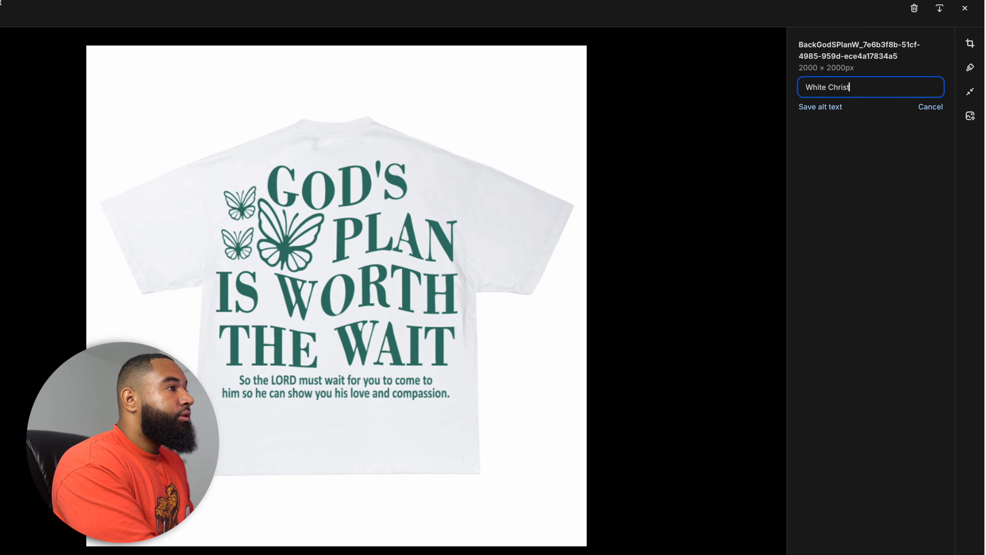
{"action": "type", "text": "ian "}
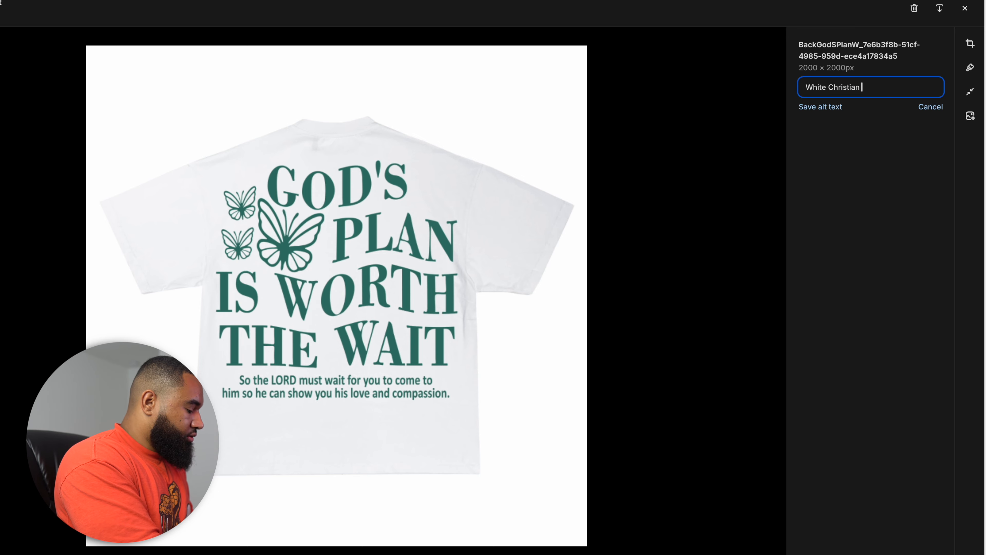
{"action": "type", "text": "Uni"}
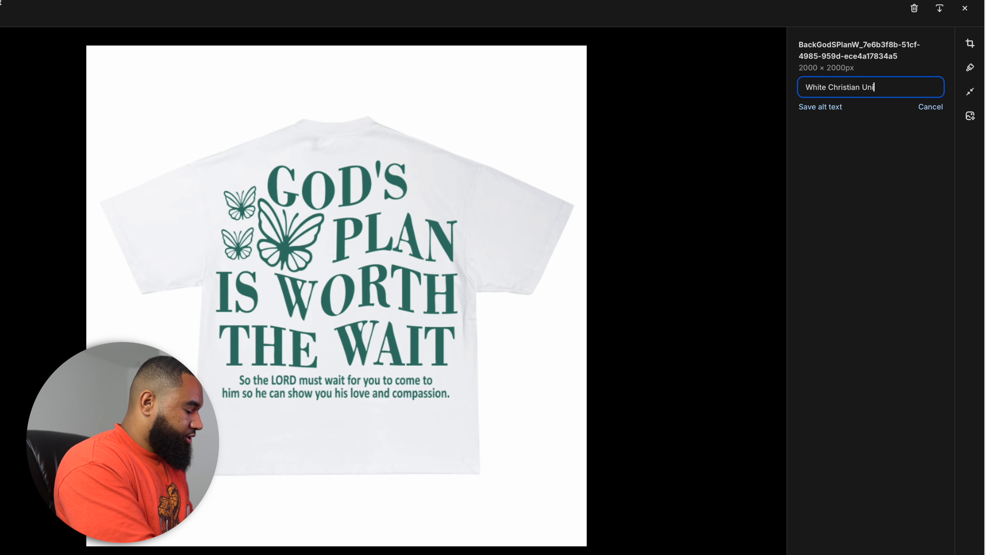
{"action": "type", "text": "sex T-shirt"}
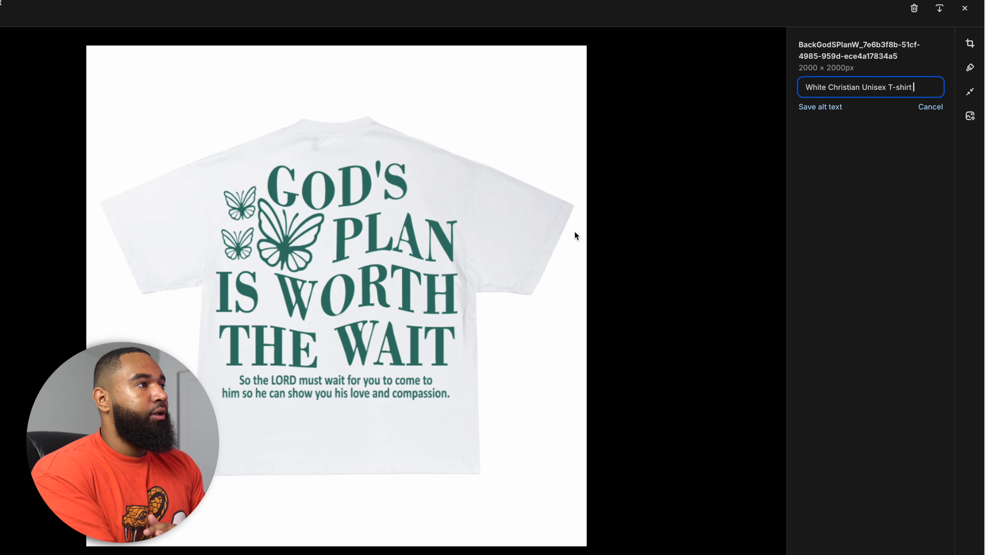
{"action": "left_click", "coordinate": [964, 8]}
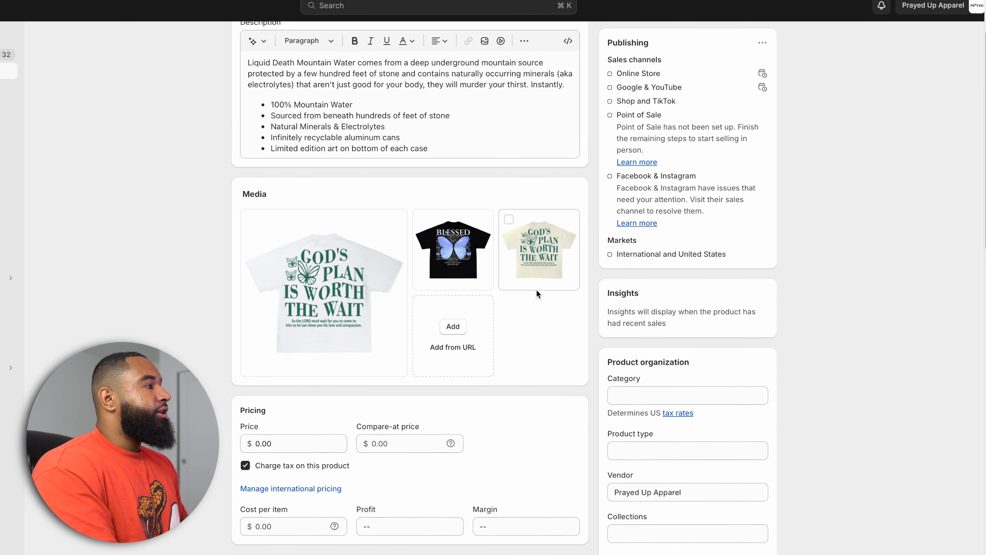
Reorder the product's media so the black Blessed shirt comes first, the cream shirt second and the white shirt third
{"action": "left_click_drag", "start_coordinate": [368, 319], "coordinate": [470, 254]}
{"action": "left_click_drag", "start_coordinate": [534, 272], "coordinate": [447, 264]}
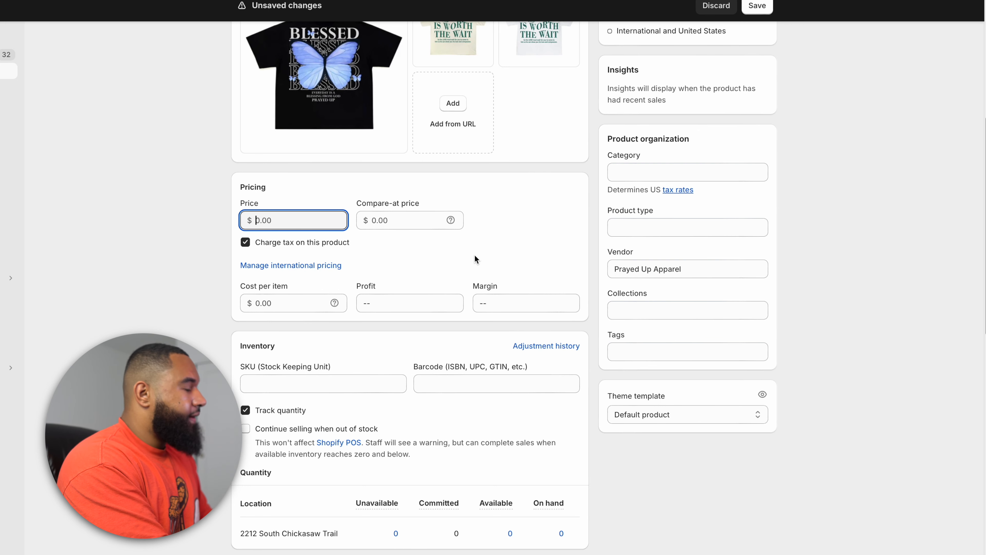
Set the product's price to $50.00 and its compare-at price to $75.00, and save the product
{"action": "type", "text": "50"}
{"action": "left_click", "coordinate": [511, 251]}
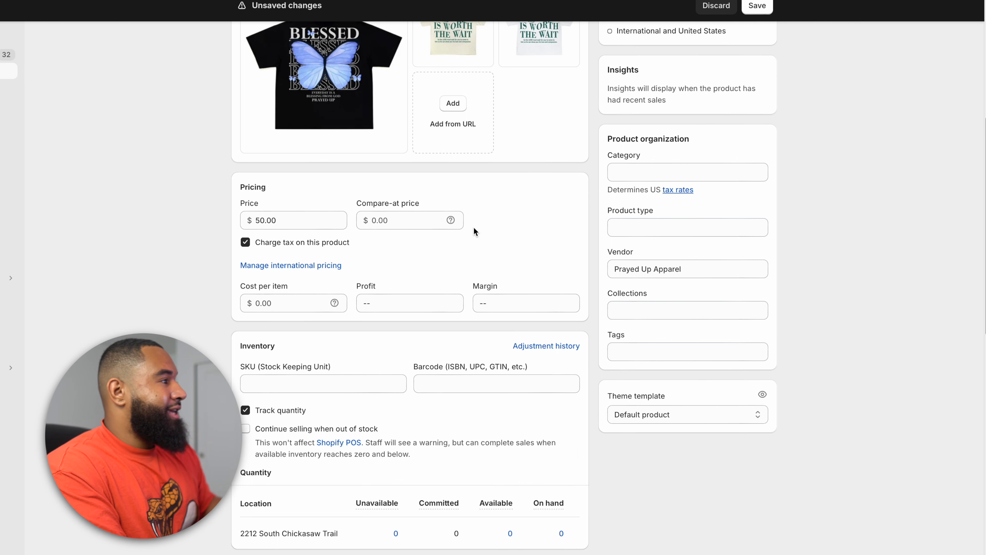
{"action": "mouse_move", "coordinate": [449, 221]}
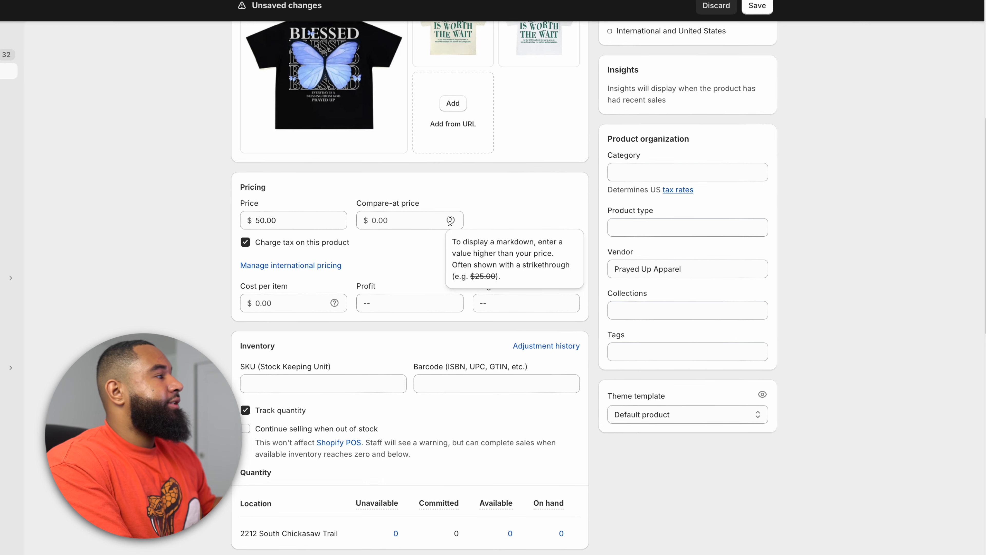
{"action": "left_click", "coordinate": [398, 220]}
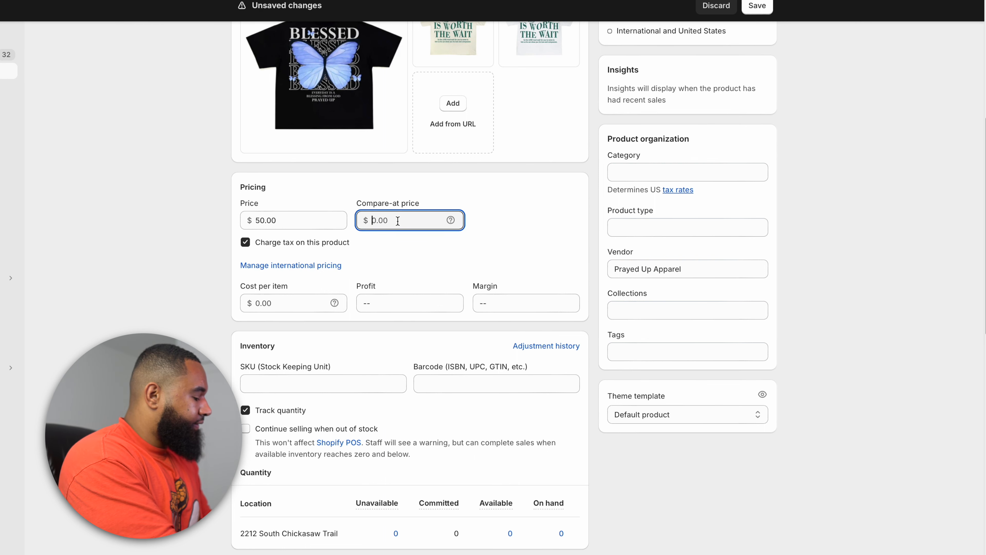
{"action": "type", "text": "75"}
{"action": "key", "text": "Return"}
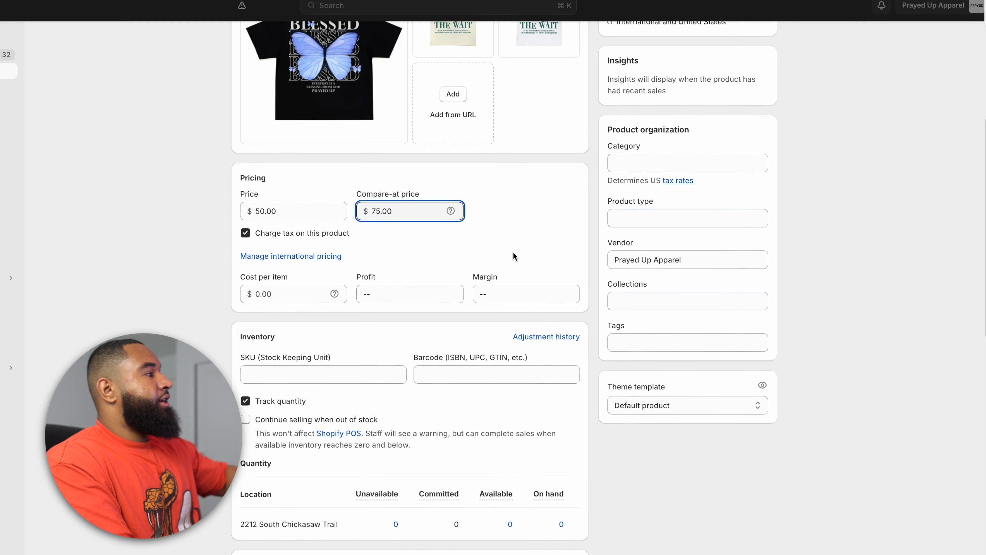
Set the product's category to Clothing within Apparel & Accessories
{"action": "scroll", "coordinate": [513, 252], "scroll_direction": "up", "scroll_amount": 3}
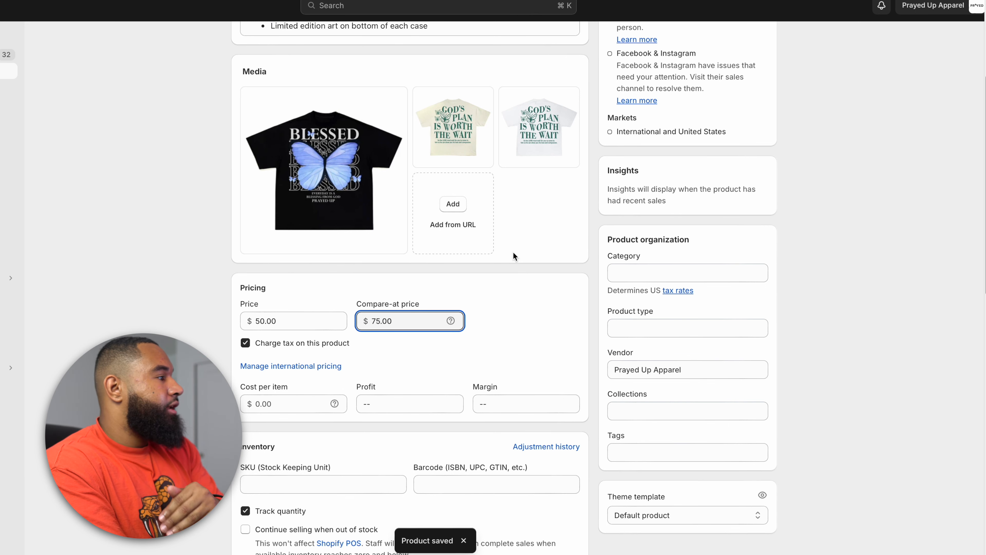
{"action": "scroll", "coordinate": [550, 323], "scroll_direction": "down", "scroll_amount": 2}
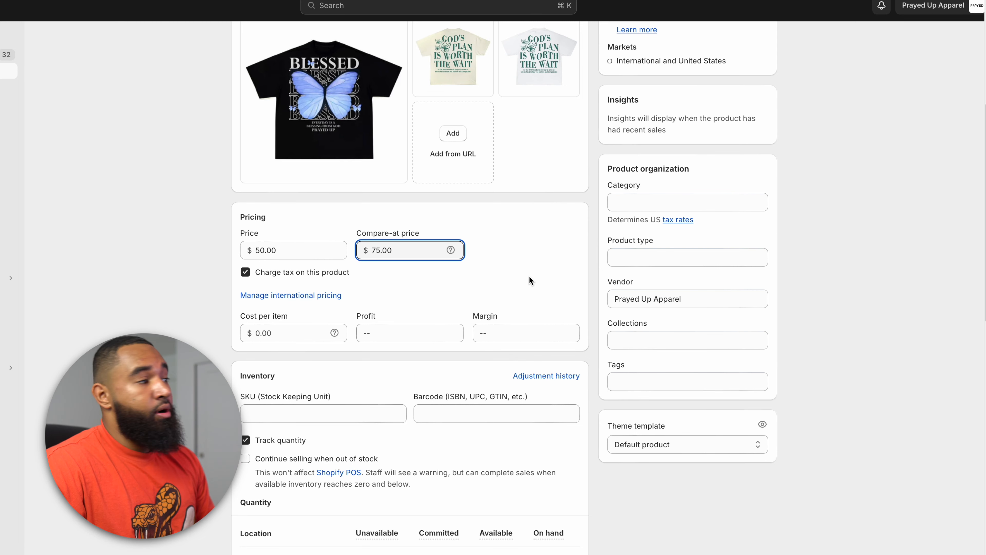
{"action": "left_click", "coordinate": [720, 198]}
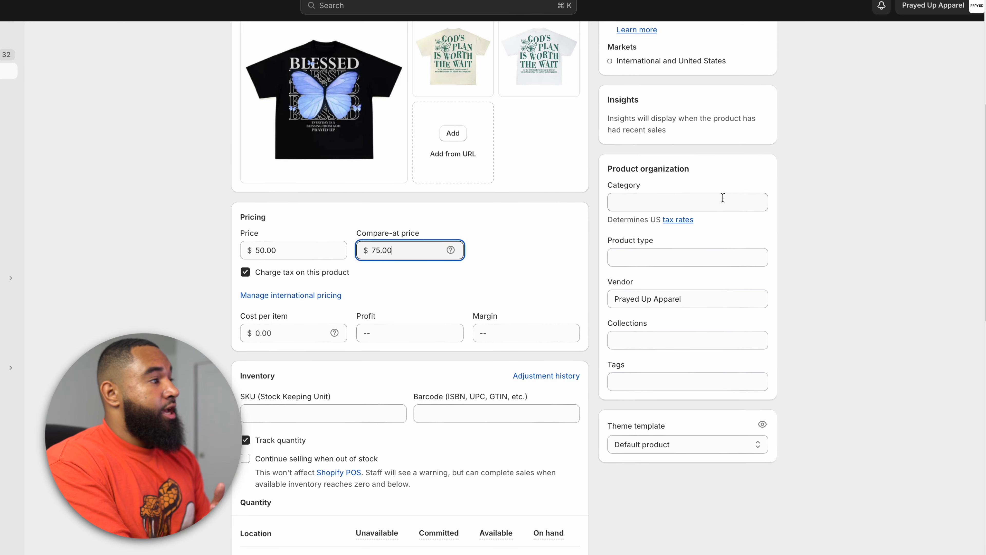
{"action": "scroll", "coordinate": [716, 383], "scroll_direction": "down", "scroll_amount": 5}
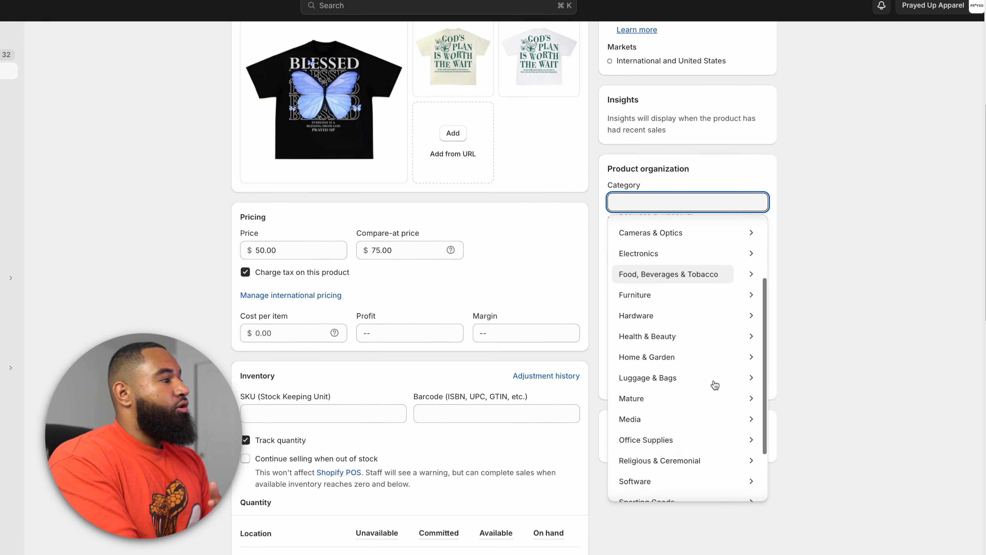
{"action": "scroll", "coordinate": [715, 384], "scroll_direction": "up", "scroll_amount": 5}
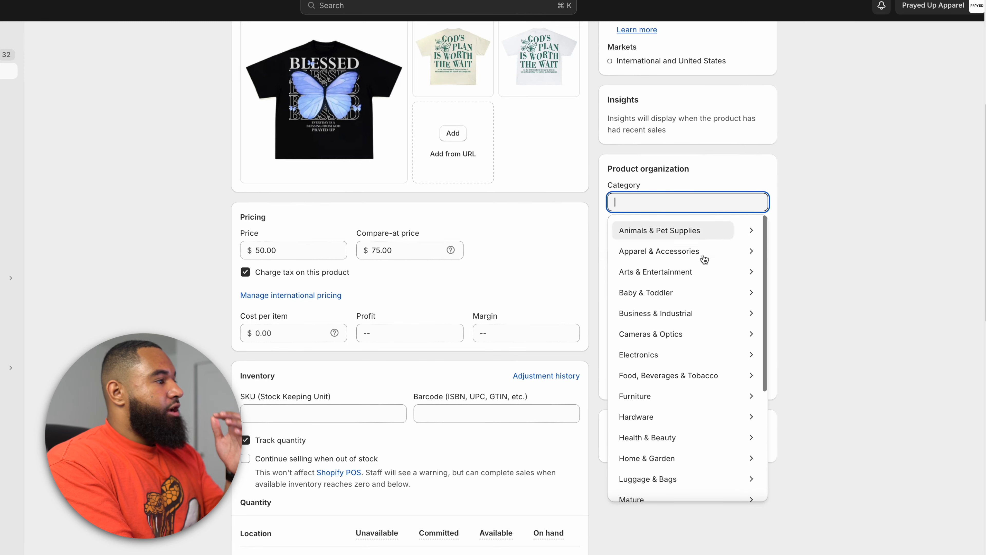
{"action": "scroll", "coordinate": [711, 456], "scroll_direction": "down", "scroll_amount": 3}
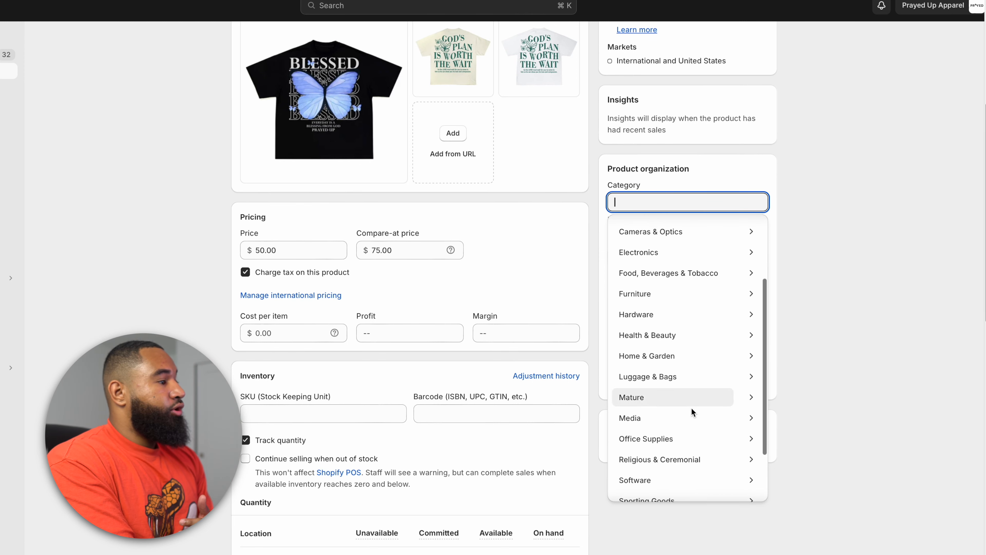
{"action": "scroll", "coordinate": [692, 408], "scroll_direction": "down", "scroll_amount": 3}
{"action": "scroll", "coordinate": [686, 300], "scroll_direction": "up", "scroll_amount": 5}
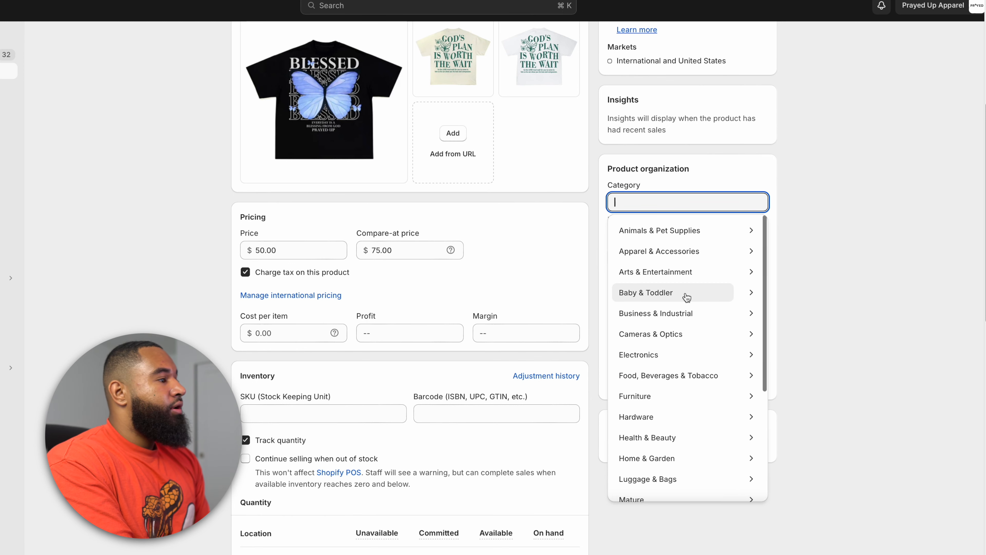
{"action": "scroll", "coordinate": [687, 447], "scroll_direction": "down", "scroll_amount": 3}
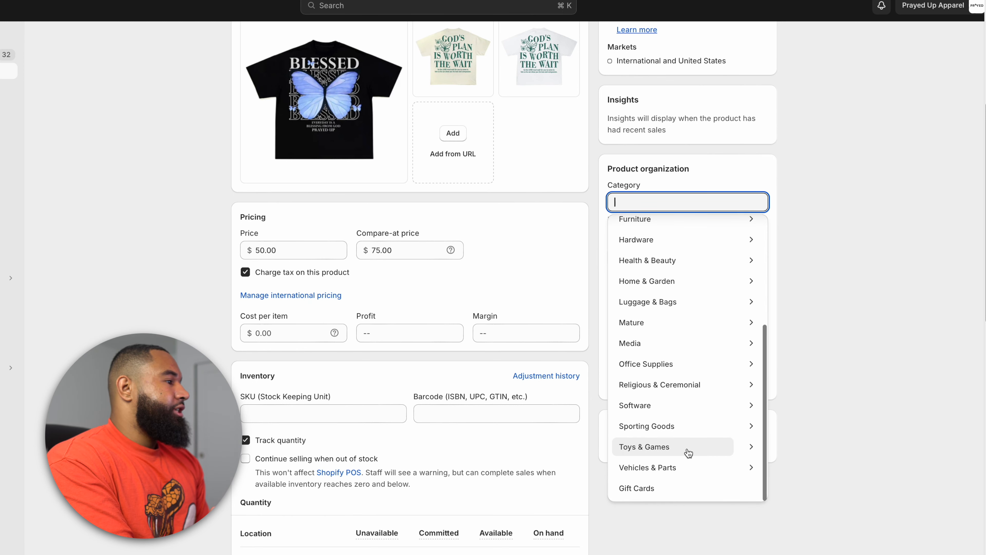
{"action": "scroll", "coordinate": [687, 326], "scroll_direction": "up", "scroll_amount": 3}
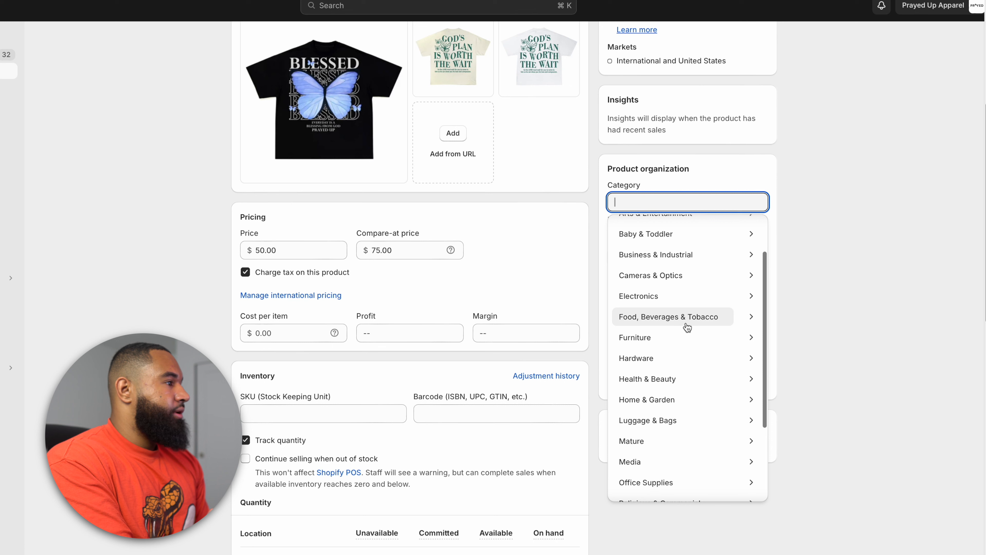
{"action": "scroll", "coordinate": [692, 286], "scroll_direction": "up", "scroll_amount": 2}
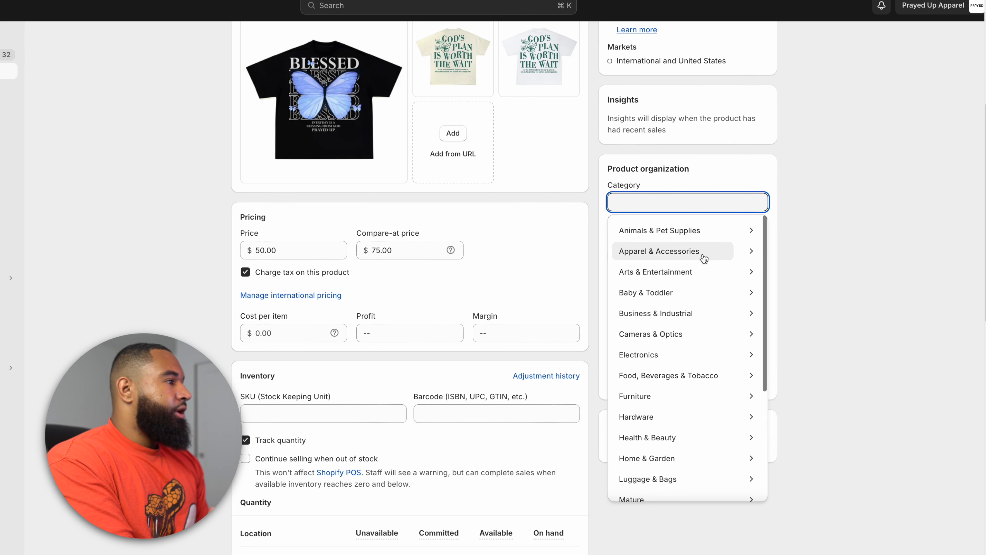
{"action": "left_click", "coordinate": [706, 252]}
{"action": "left_click", "coordinate": [735, 202]}
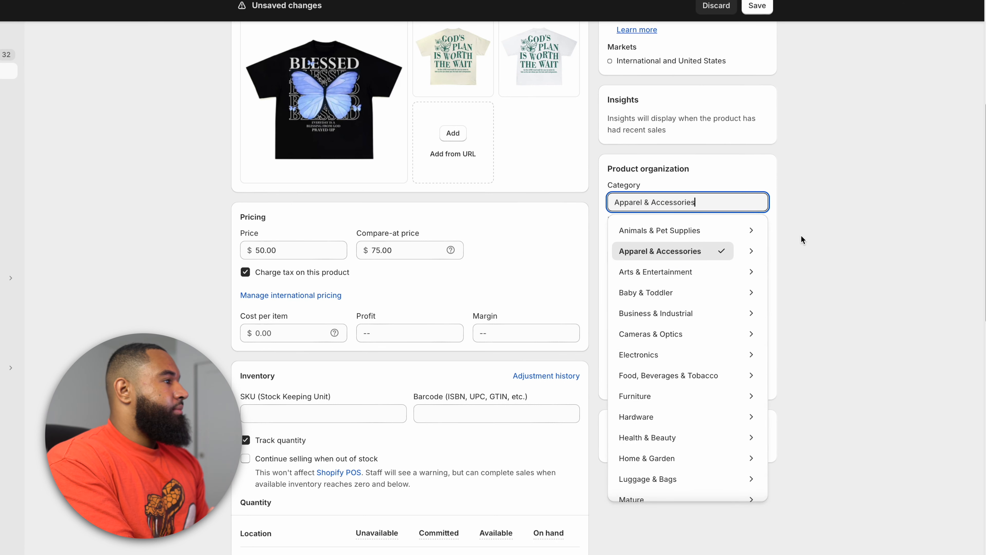
{"action": "left_click", "coordinate": [751, 248]}
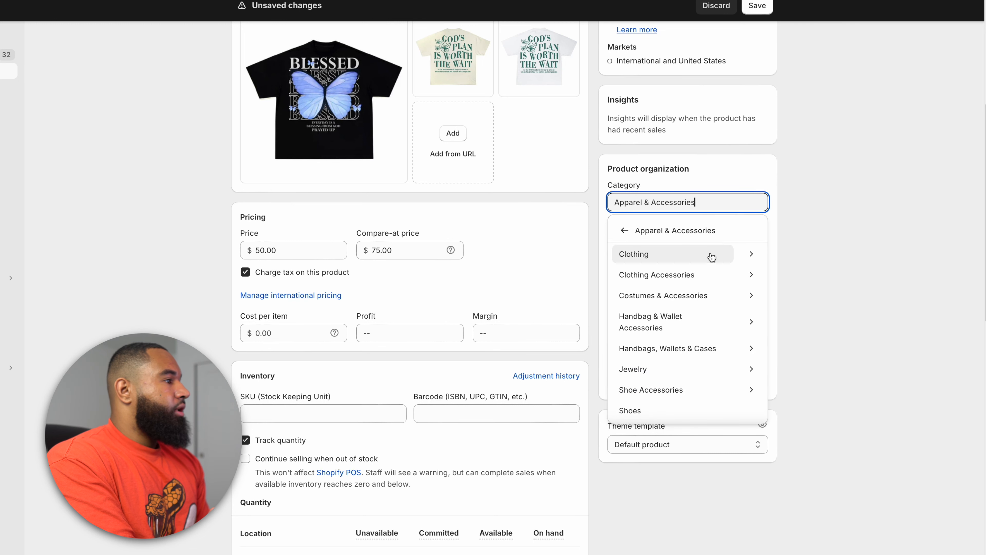
{"action": "left_click", "coordinate": [711, 256]}
{"action": "left_click", "coordinate": [843, 255]}
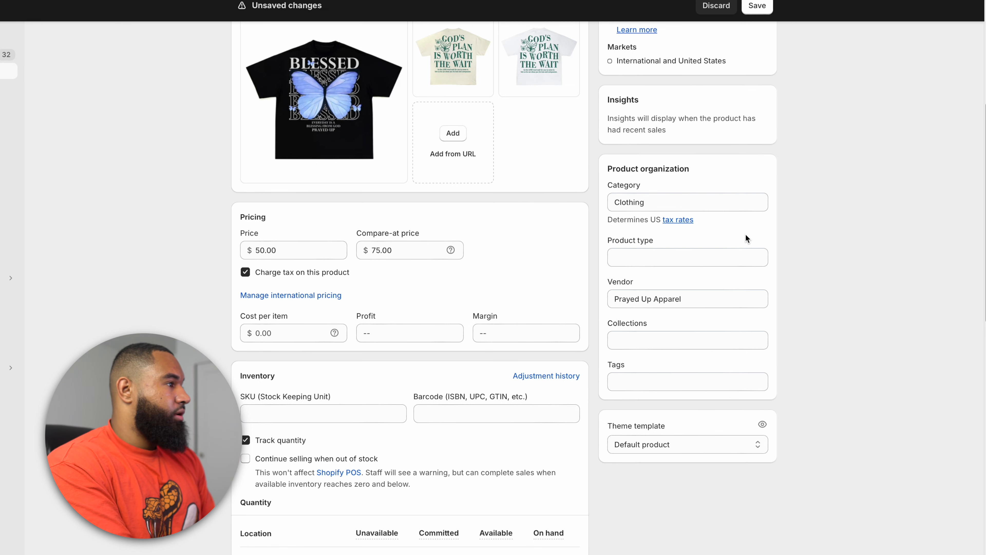
Set the product's cost per item to $10.00
{"action": "scroll", "coordinate": [495, 301], "scroll_direction": "down", "scroll_amount": 1}
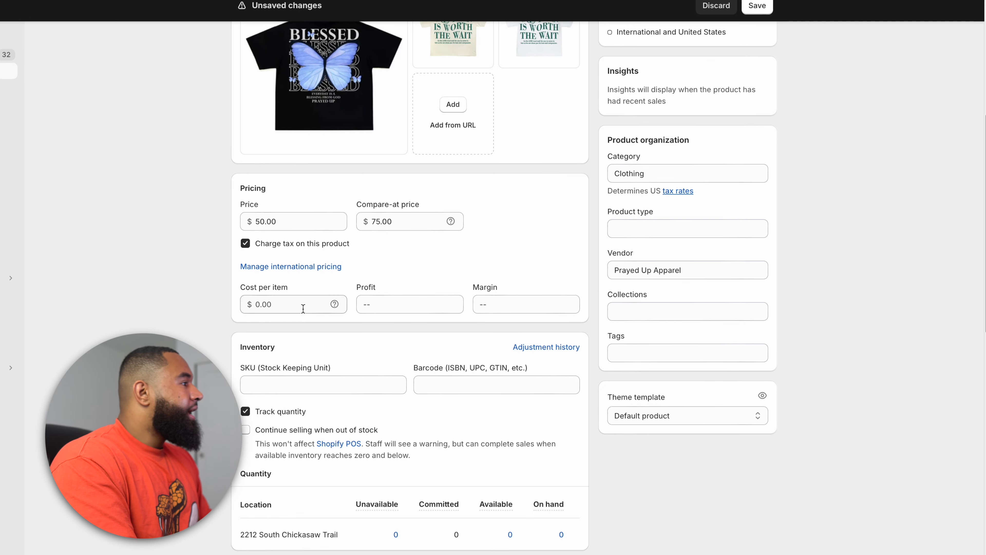
{"action": "left_click", "coordinate": [294, 305]}
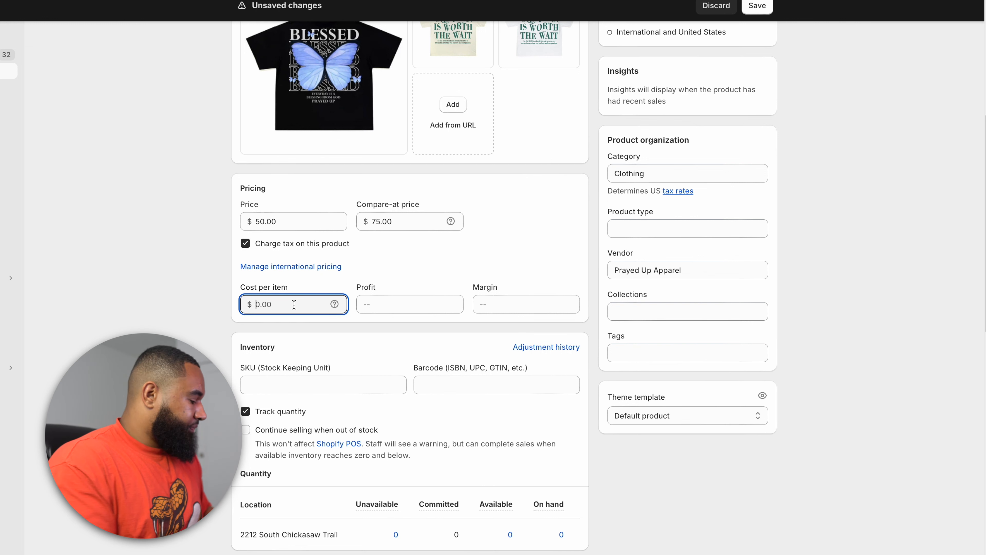
{"action": "type", "text": "19"}
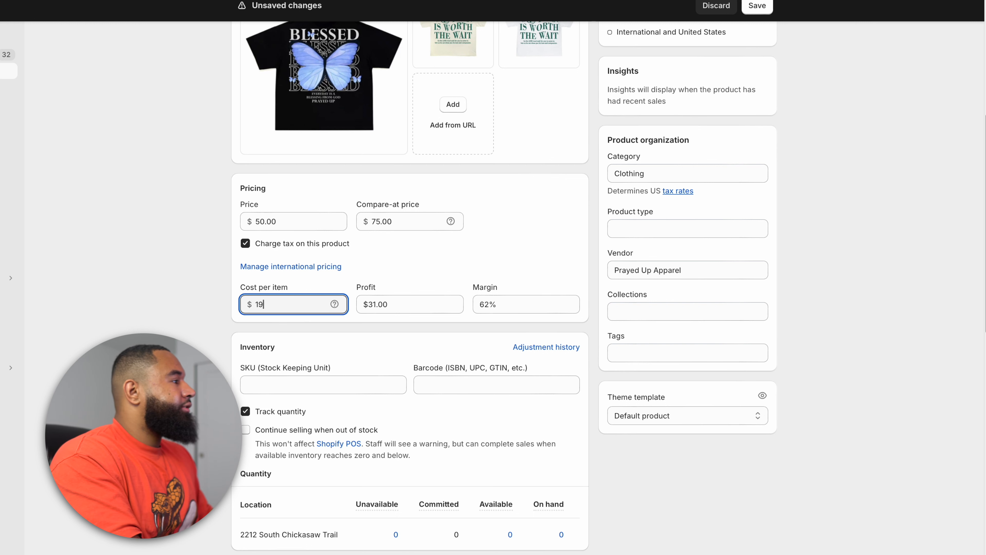
{"action": "key", "text": "BackSpace"}
{"action": "type", "text": "0"}
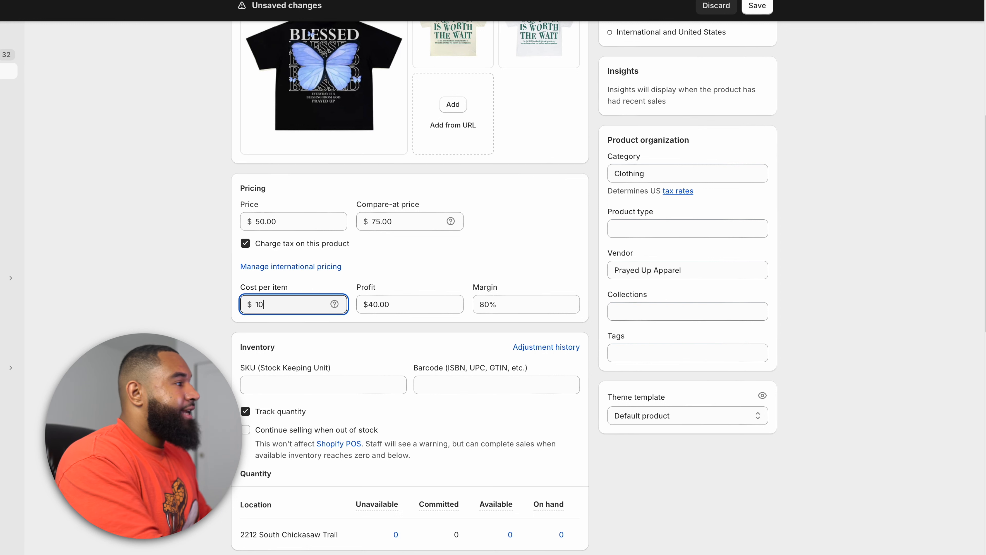
{"action": "left_click", "coordinate": [513, 261]}
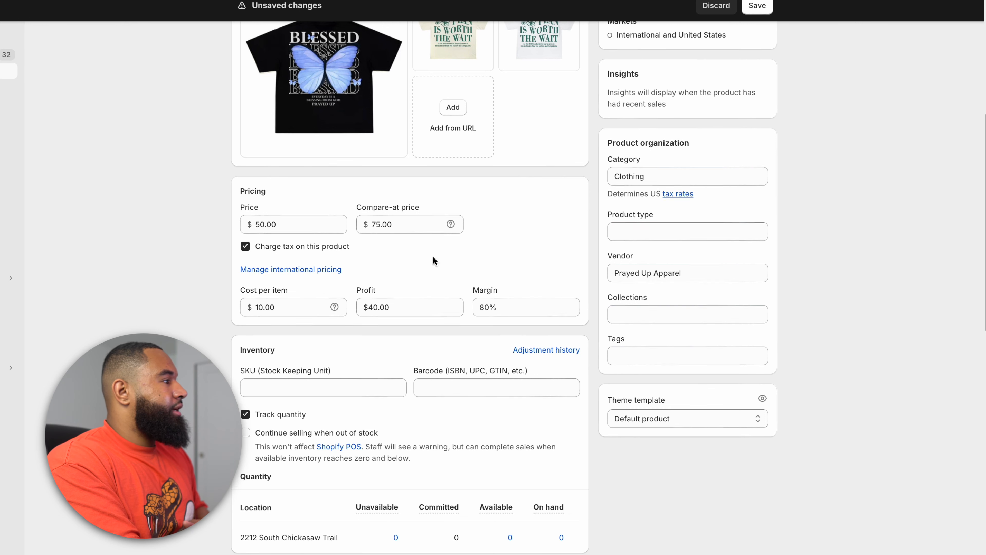
{"action": "scroll", "coordinate": [433, 259], "scroll_direction": "up", "scroll_amount": 1}
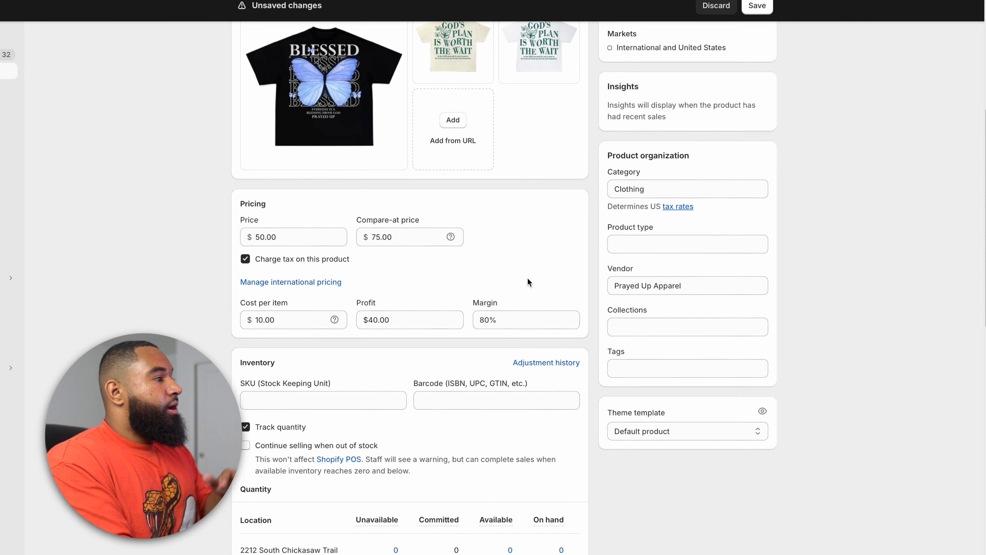
{"action": "scroll", "coordinate": [527, 282], "scroll_direction": "up", "scroll_amount": 1}
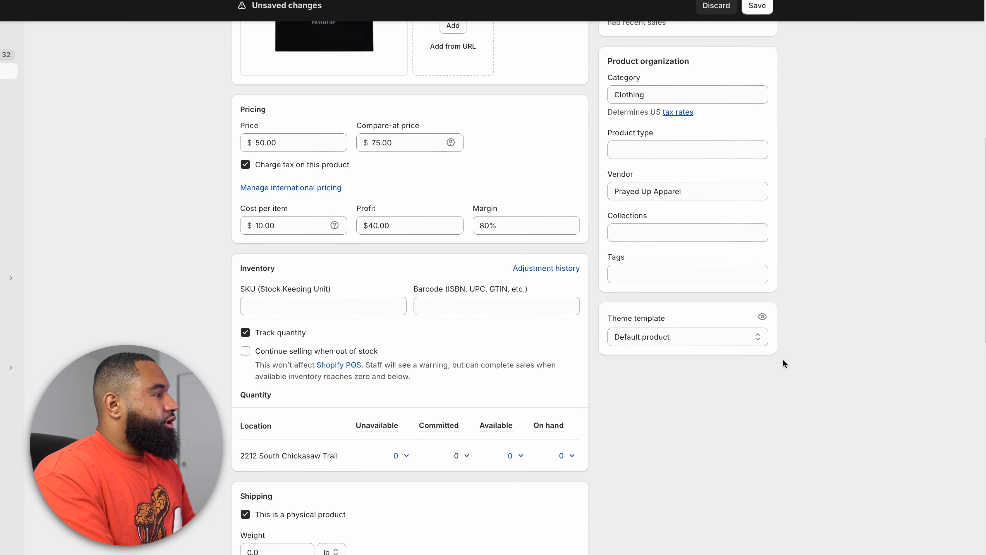
{"action": "left_click", "coordinate": [384, 309]}
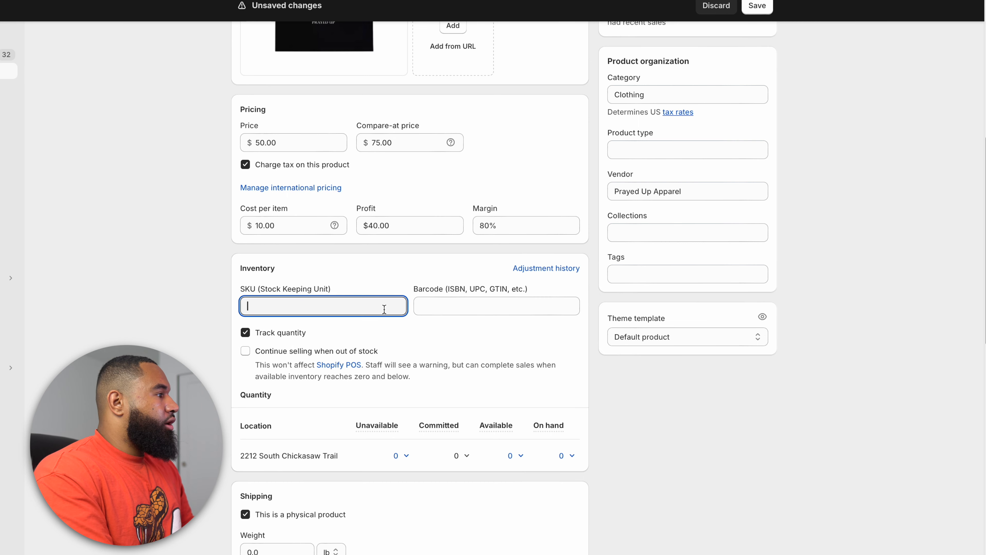
{"action": "left_click", "coordinate": [508, 304]}
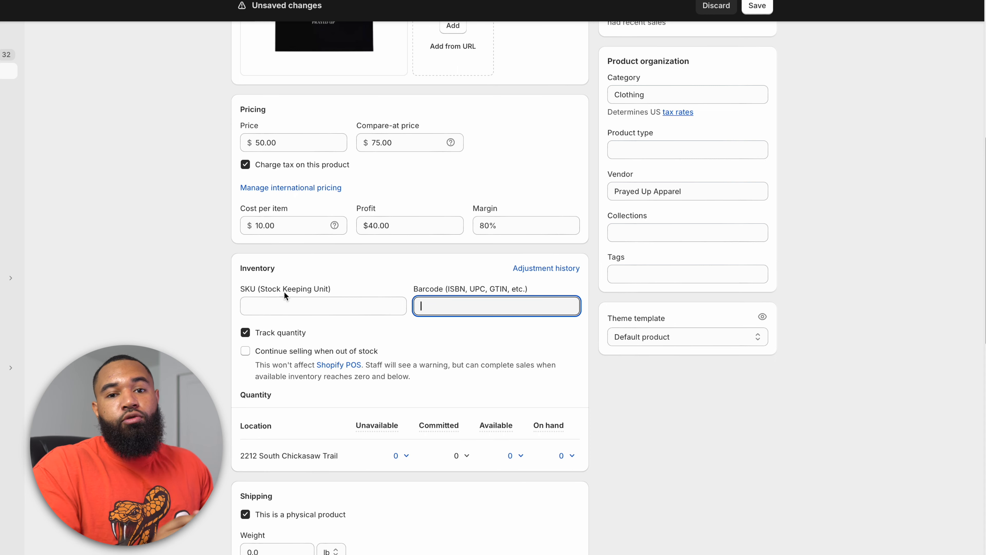
{"action": "left_click", "coordinate": [310, 297]}
{"action": "left_click", "coordinate": [566, 306]}
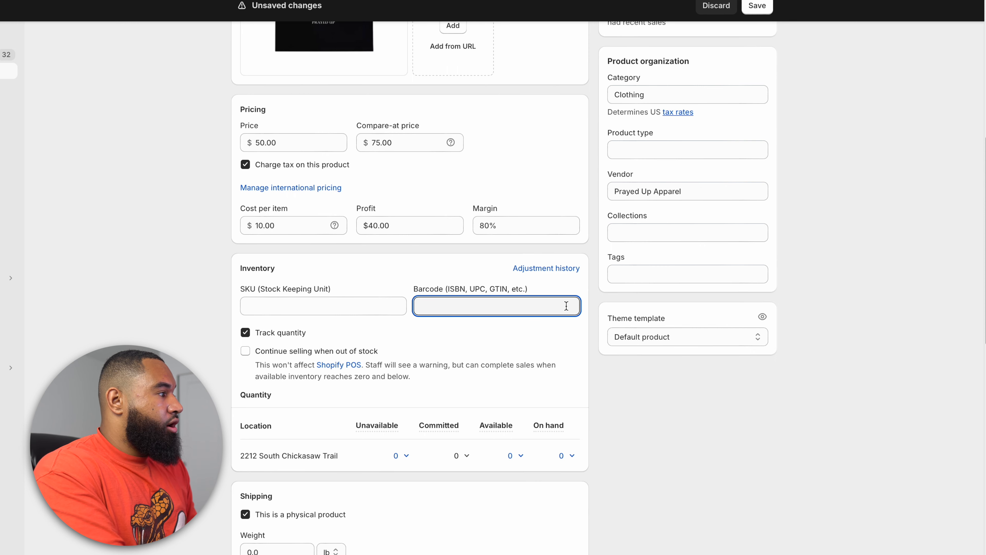
{"action": "left_click", "coordinate": [338, 313]}
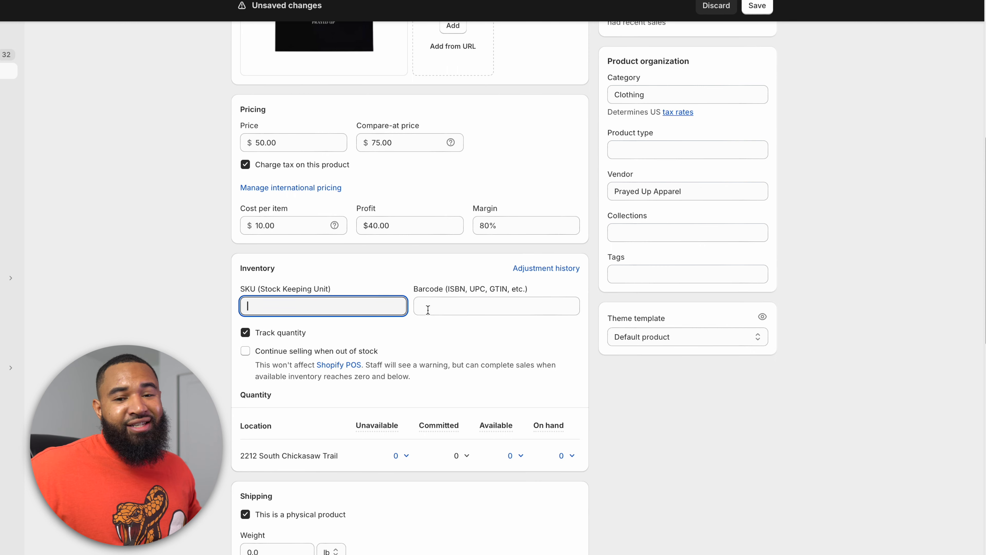
{"action": "left_click", "coordinate": [471, 308]}
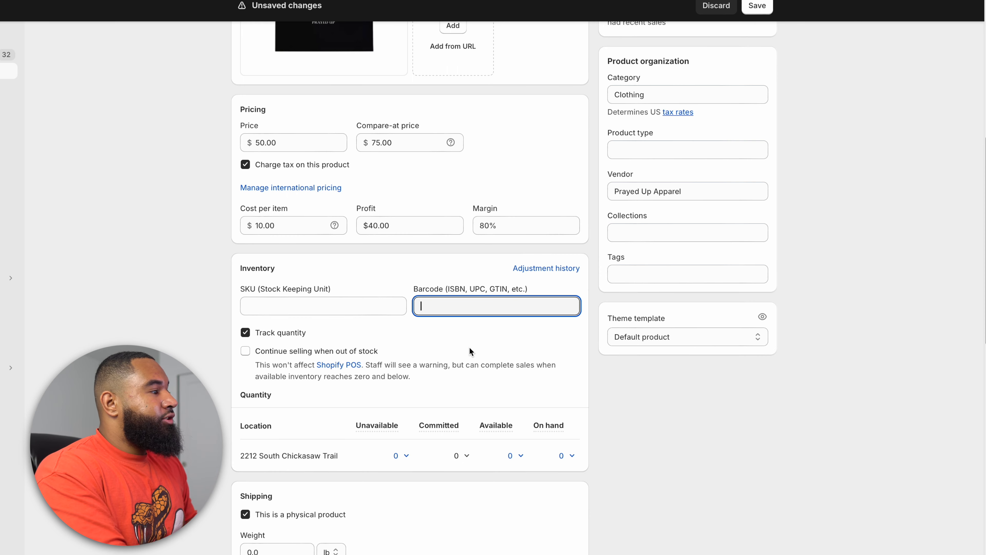
Adjust the product's available inventory at its stock location to a new quantity of 10 and save the adjustment
{"action": "scroll", "coordinate": [469, 347], "scroll_direction": "down", "scroll_amount": 1}
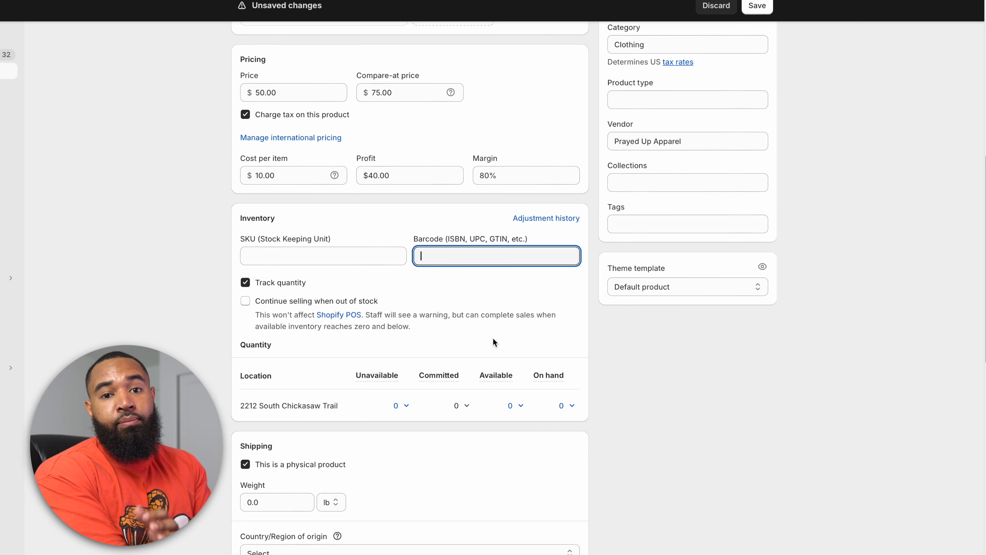
{"action": "scroll", "coordinate": [493, 342], "scroll_direction": "down", "scroll_amount": 1}
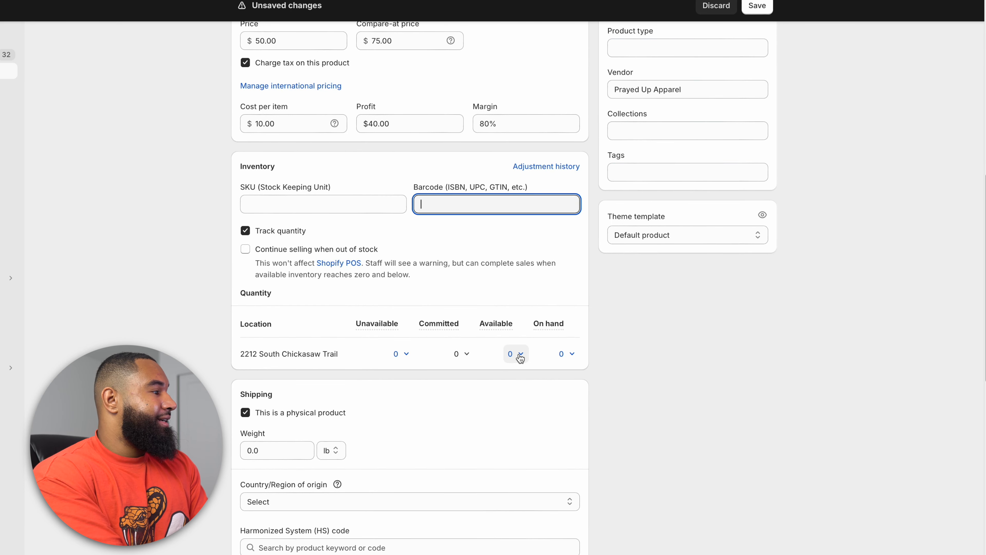
{"action": "left_click", "coordinate": [519, 354]}
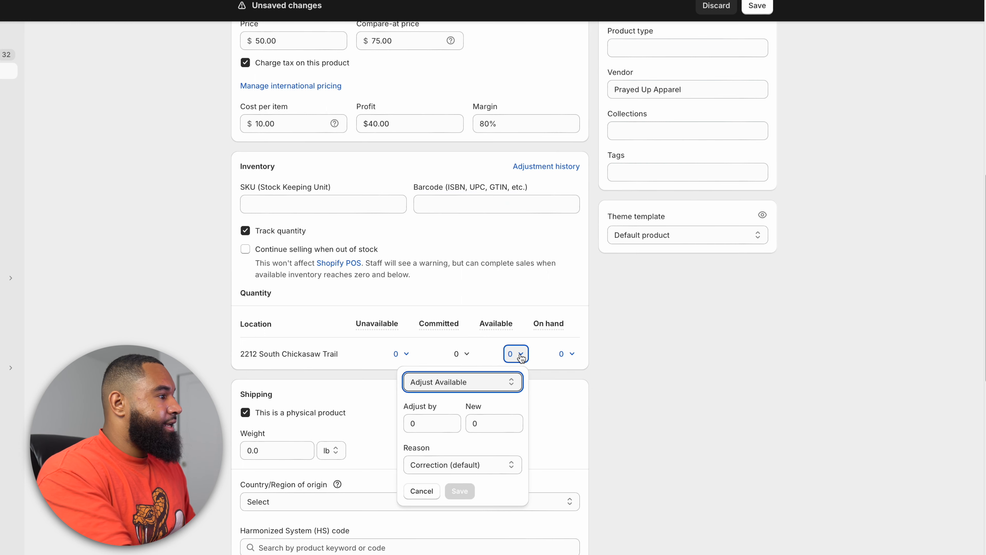
{"action": "left_click", "coordinate": [489, 426]}
{"action": "key", "text": "BackSpace"}
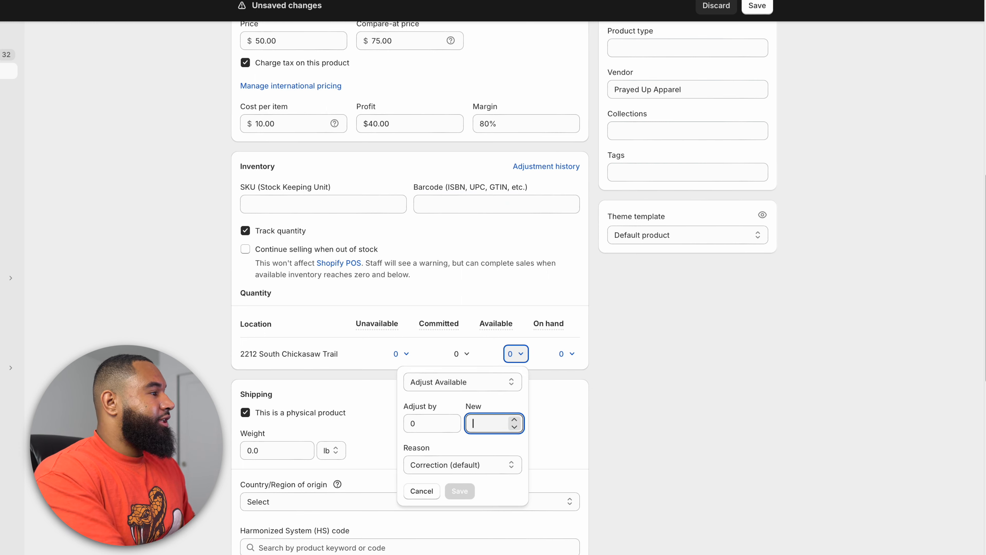
{"action": "type", "text": "10"}
{"action": "left_click", "coordinate": [458, 490]}
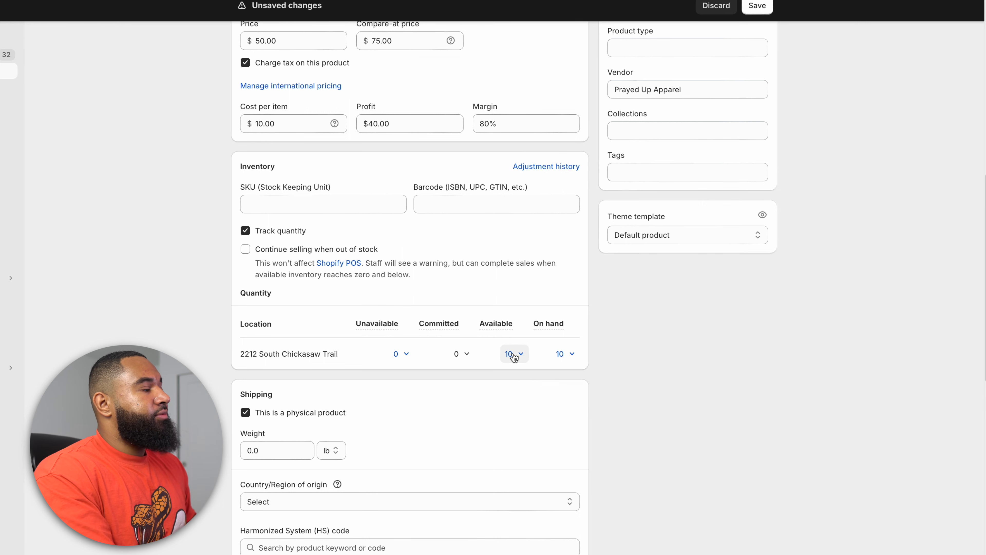
{"action": "scroll", "coordinate": [524, 291], "scroll_direction": "up", "scroll_amount": 1}
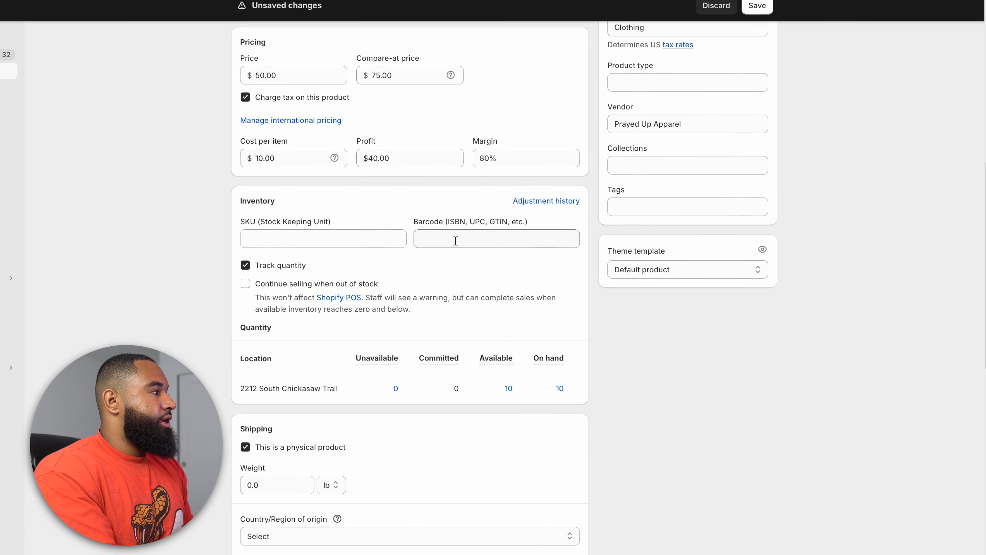
{"action": "left_click", "coordinate": [365, 242]}
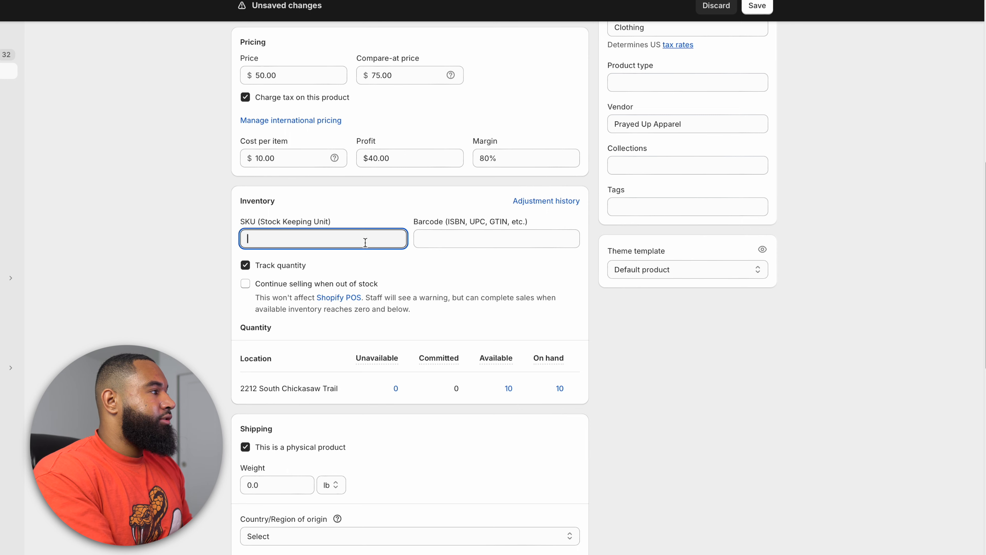
{"action": "left_click", "coordinate": [468, 240]}
{"action": "left_click", "coordinate": [365, 238]}
{"action": "left_click", "coordinate": [455, 238]}
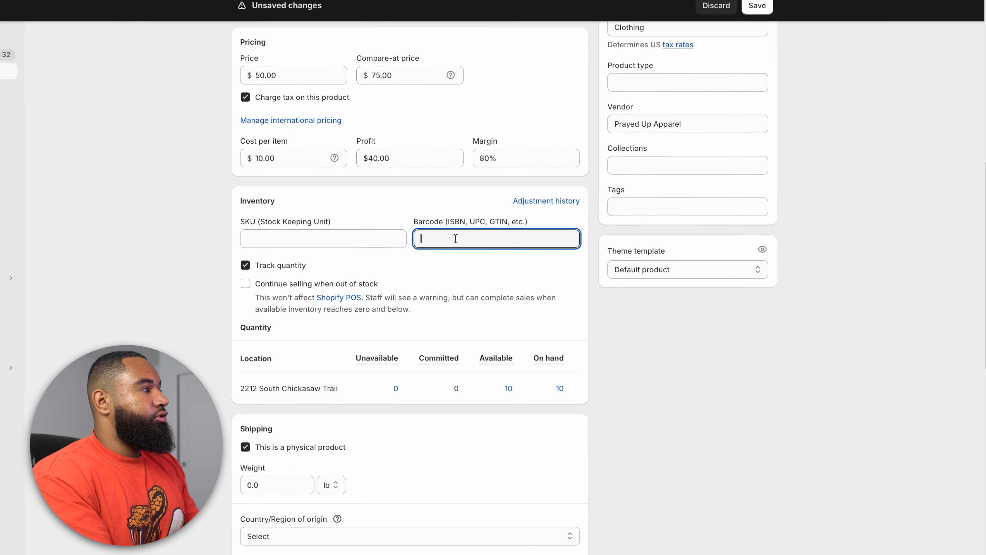
{"action": "left_click", "coordinate": [368, 239]}
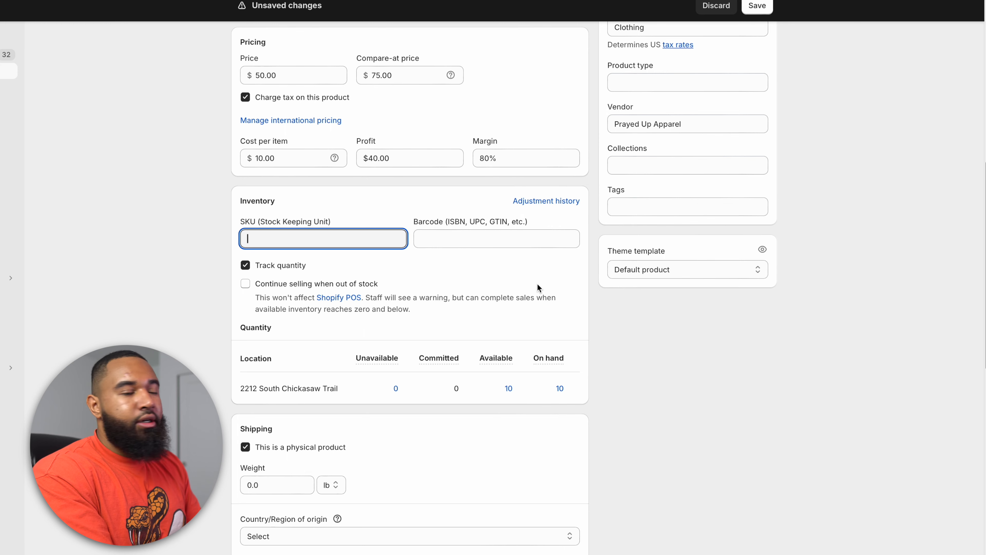
{"action": "scroll", "coordinate": [537, 283], "scroll_direction": "down", "scroll_amount": 1}
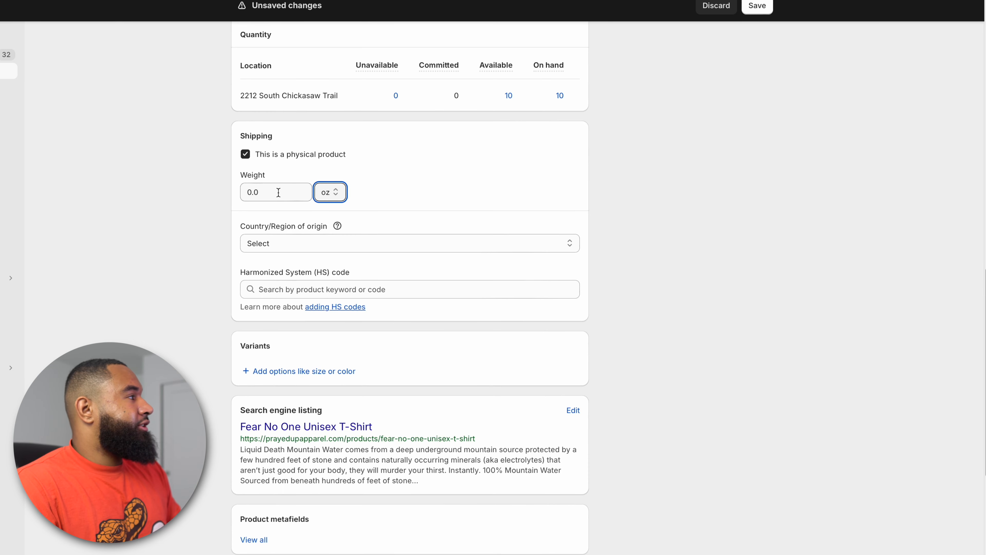
Set the product's shipping weight to 8.0 oz
{"action": "left_click", "coordinate": [279, 192]}
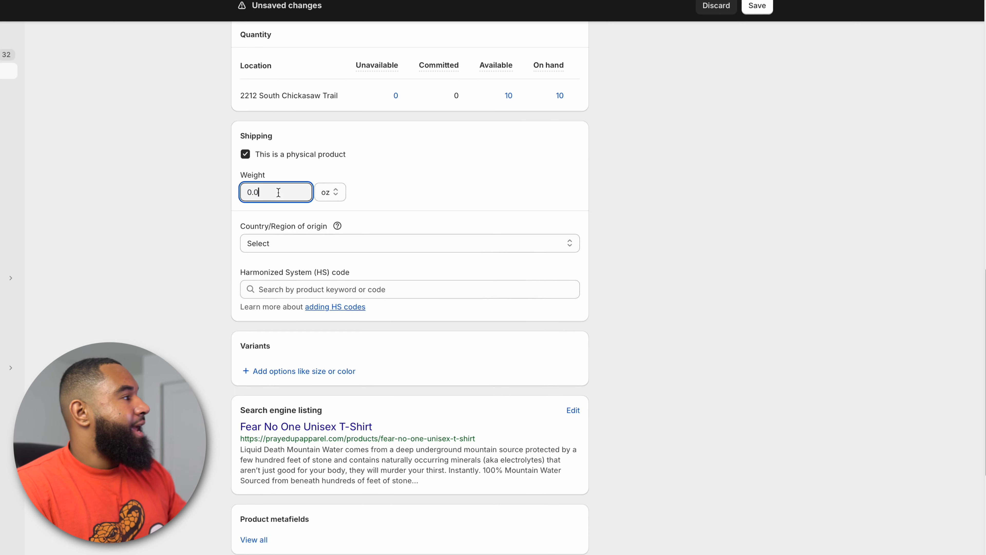
{"action": "key", "text": "BackSpace"}
{"action": "key", "text": "BackSpace"}
{"action": "key", "text": "BackSpace"}
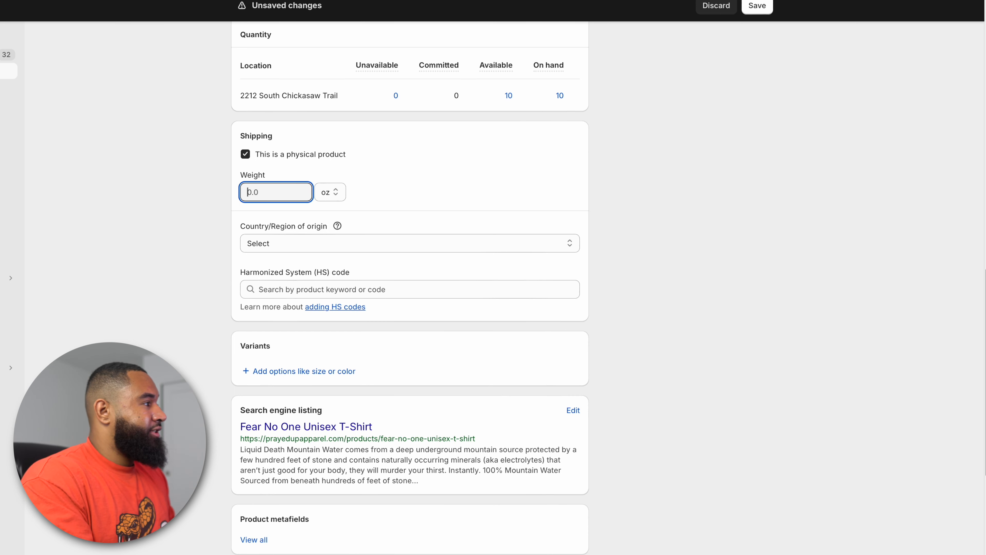
{"action": "type", "text": "8"}
{"action": "left_click", "coordinate": [444, 189]}
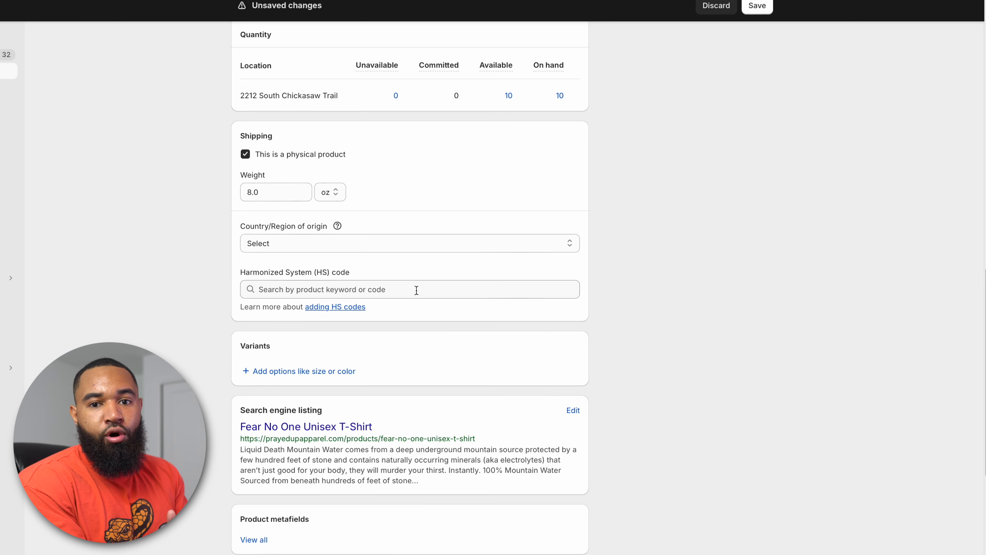
Set the product's country/region of origin to United States
{"action": "scroll", "coordinate": [417, 290], "scroll_direction": "up", "scroll_amount": 1}
{"action": "left_click", "coordinate": [483, 259]}
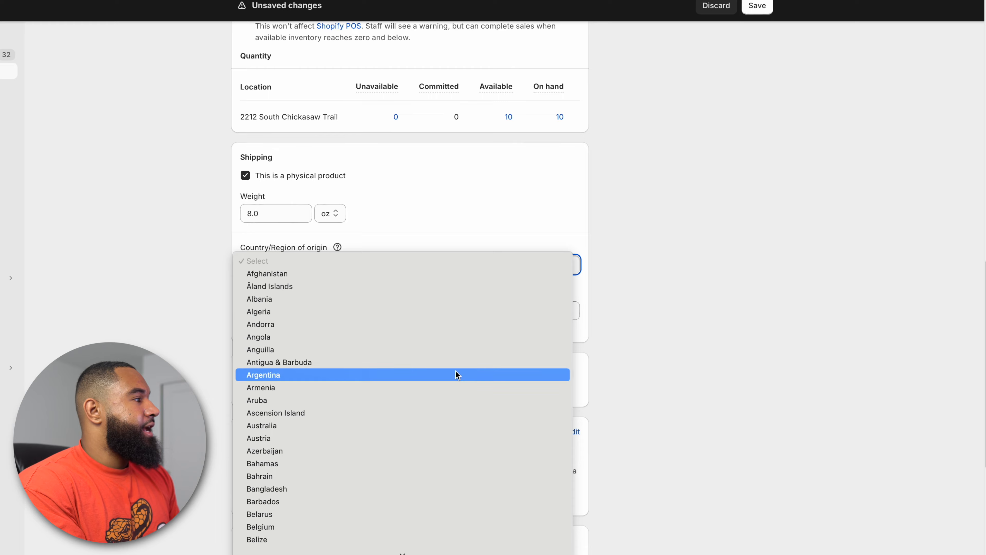
{"action": "scroll", "coordinate": [455, 372], "scroll_direction": "down", "scroll_amount": 10}
{"action": "scroll", "coordinate": [456, 371], "scroll_direction": "down", "scroll_amount": 20}
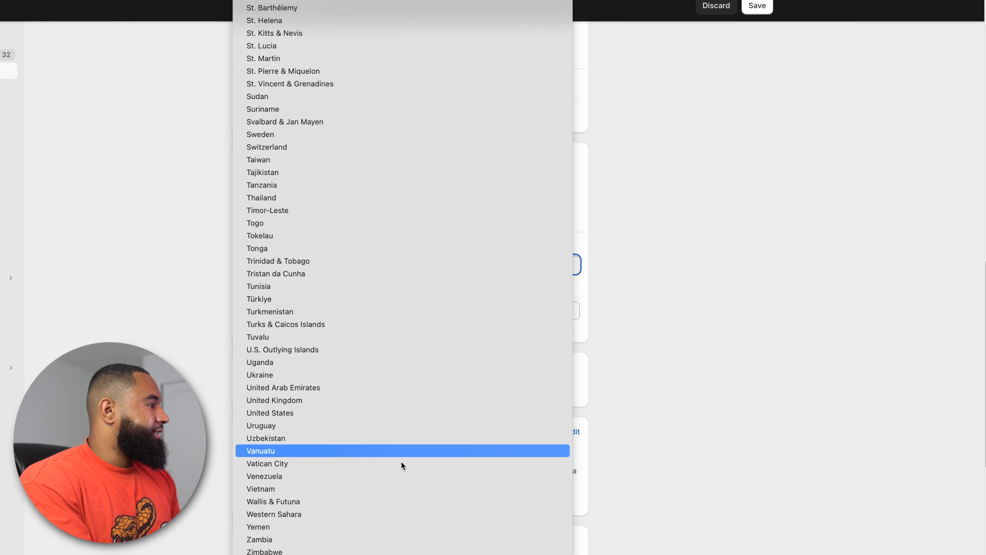
{"action": "left_click", "coordinate": [373, 412]}
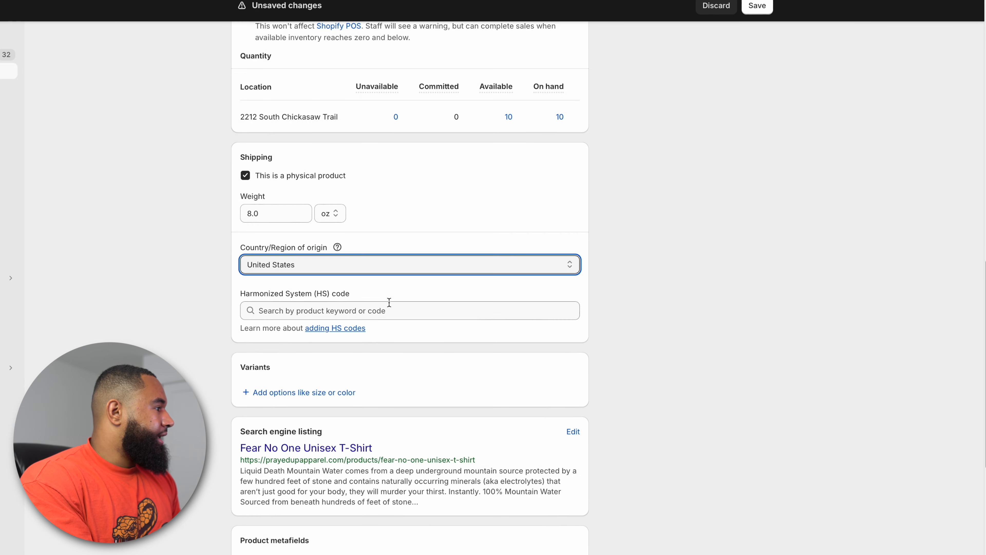
Search the Harmonized System codes for clothing and assign code 4203.40, apparel and clothing accessories of leather, to the product
{"action": "left_click", "coordinate": [420, 315]}
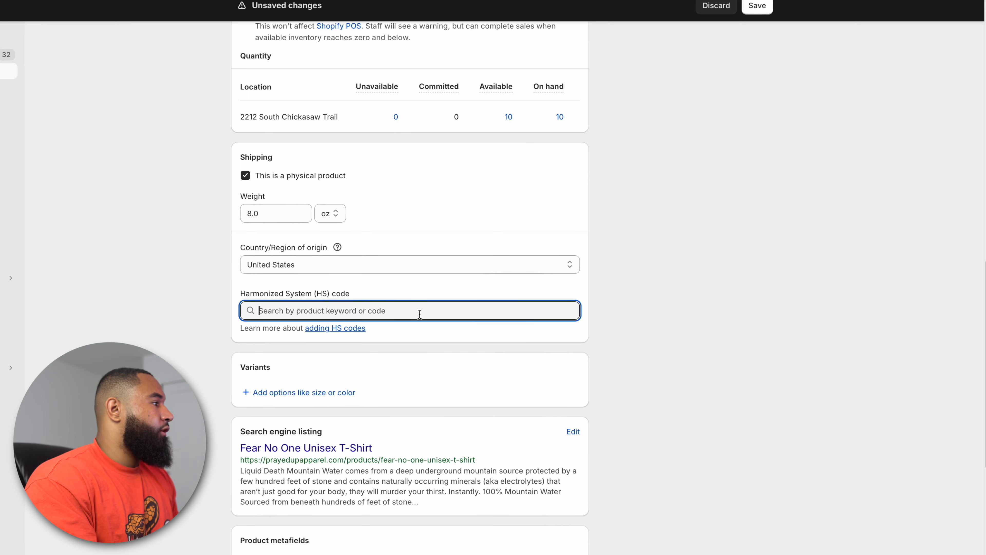
{"action": "type", "text": "tsh"}
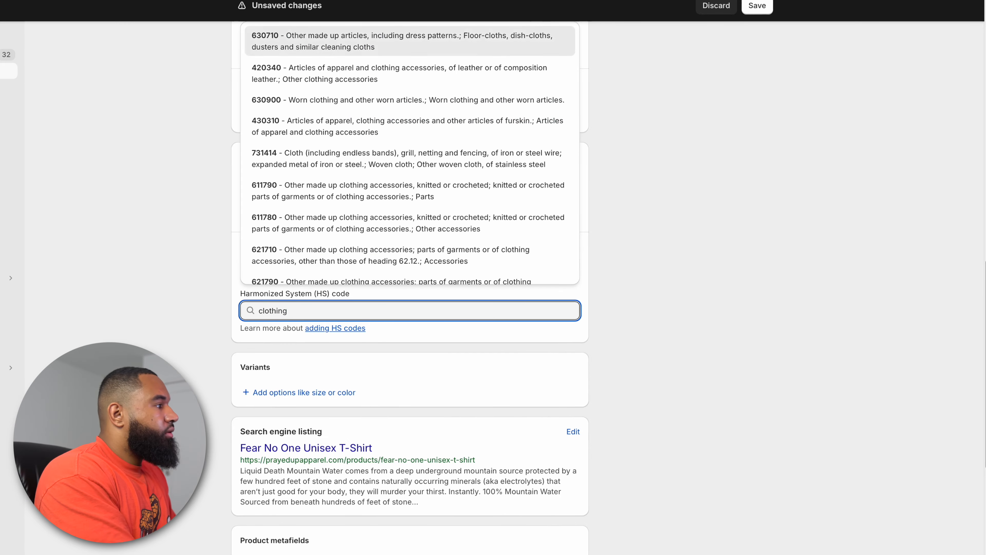
{"action": "scroll", "coordinate": [426, 170], "scroll_direction": "up", "scroll_amount": 1}
{"action": "scroll", "coordinate": [439, 292], "scroll_direction": "down", "scroll_amount": 2}
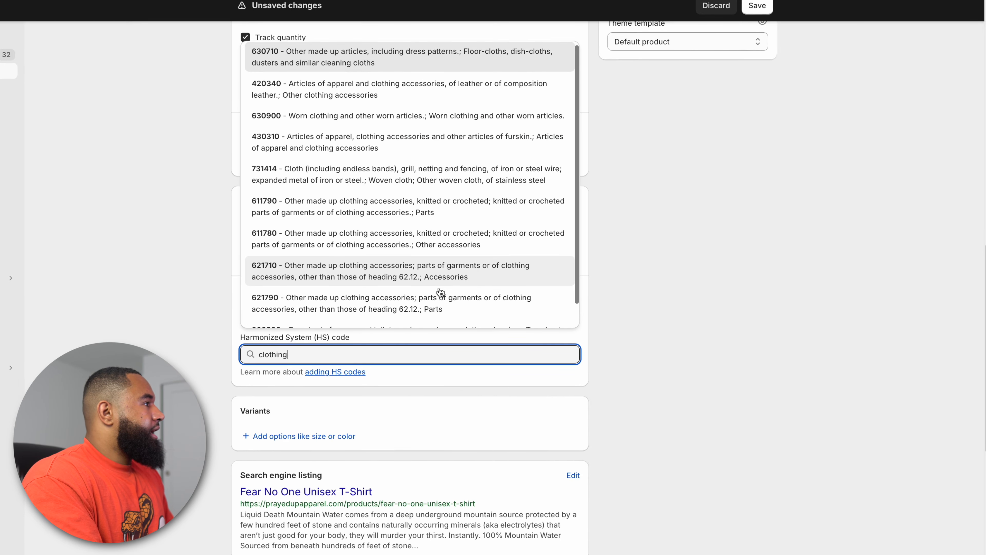
{"action": "scroll", "coordinate": [440, 292], "scroll_direction": "down", "scroll_amount": 2}
{"action": "scroll", "coordinate": [433, 211], "scroll_direction": "up", "scroll_amount": 2}
{"action": "scroll", "coordinate": [427, 377], "scroll_direction": "down", "scroll_amount": 1}
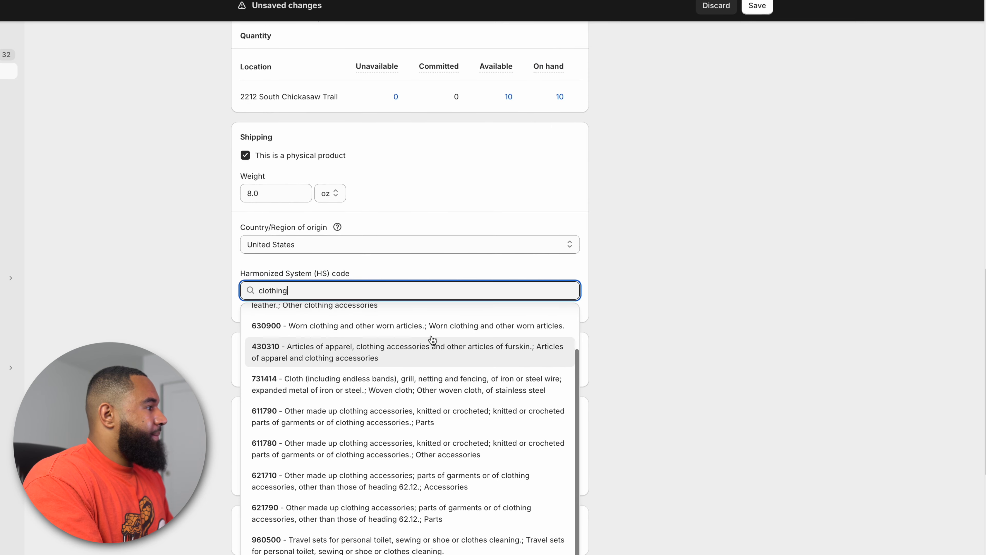
{"action": "scroll", "coordinate": [434, 470], "scroll_direction": "down", "scroll_amount": 2}
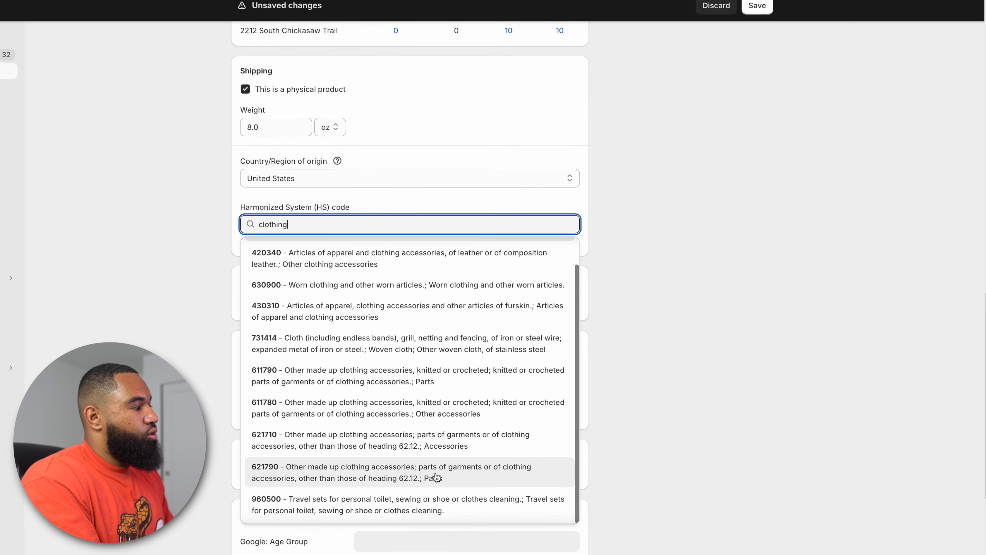
{"action": "scroll", "coordinate": [437, 473], "scroll_direction": "up", "scroll_amount": 1}
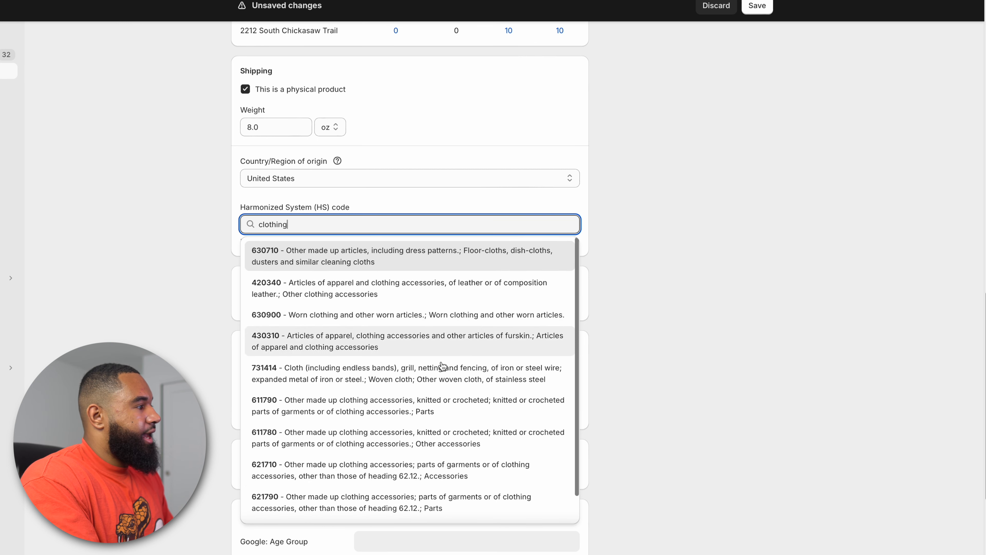
{"action": "left_click", "coordinate": [449, 296]}
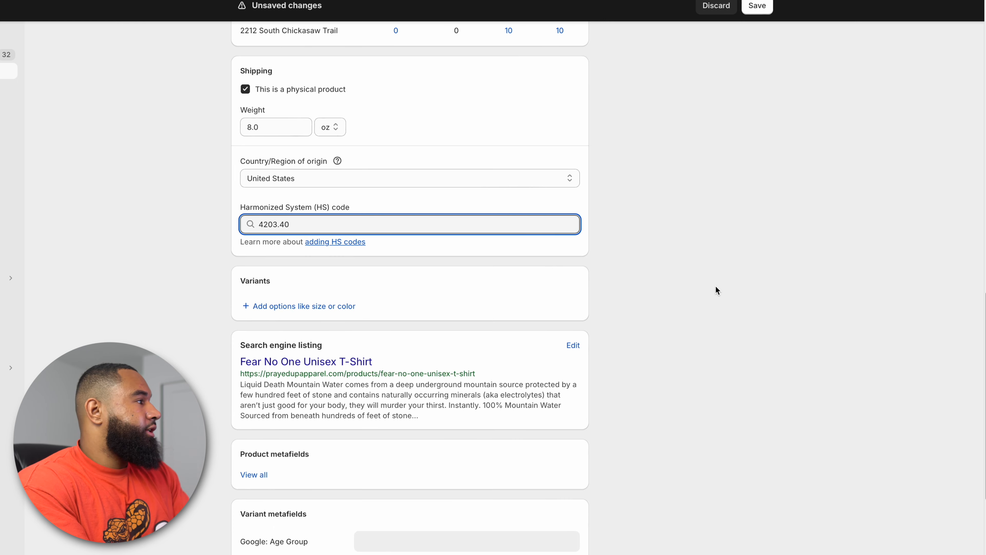
{"action": "scroll", "coordinate": [716, 286], "scroll_direction": "up", "scroll_amount": 1}
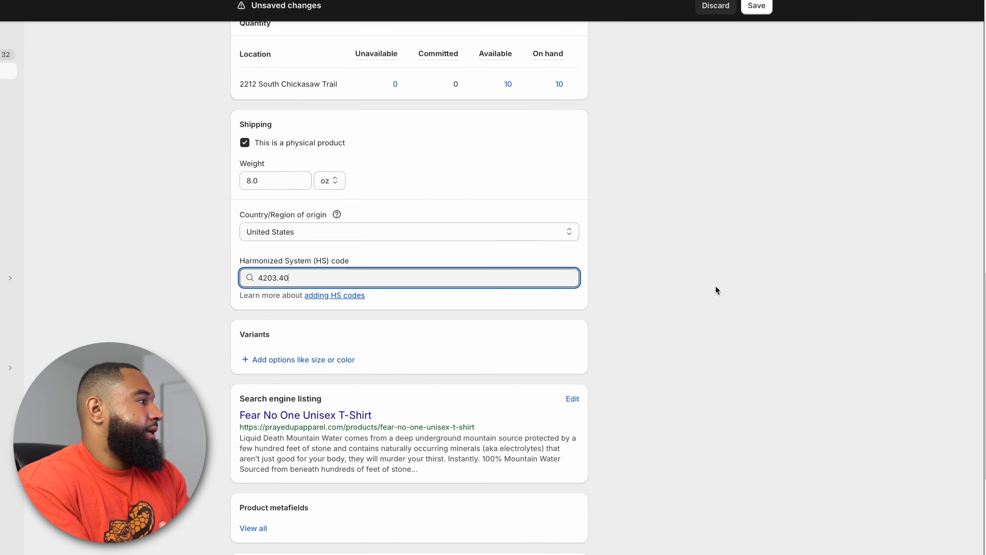
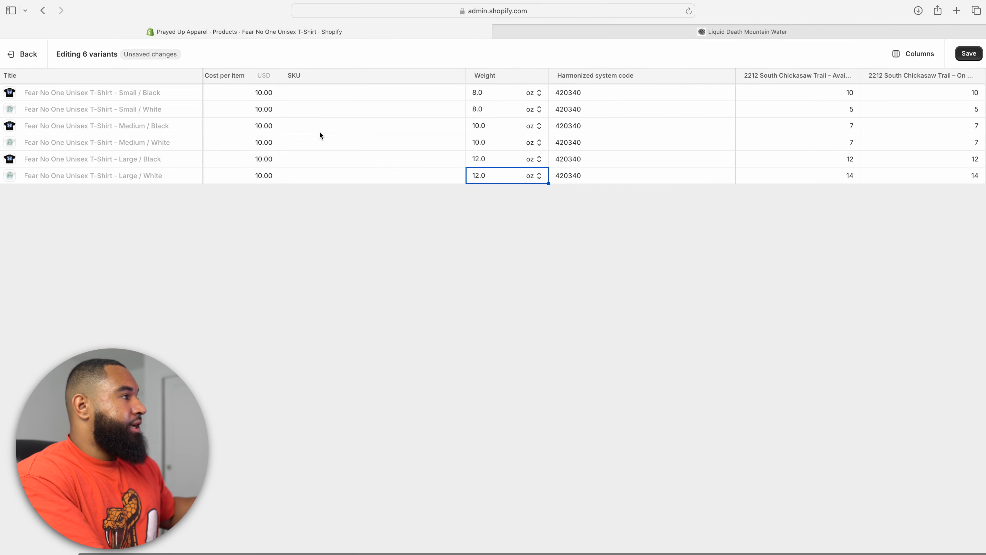
Save the bulk edits made to the T-shirt's size and color variants
{"action": "scroll", "coordinate": [319, 131], "scroll_direction": "left", "scroll_amount": 2}
{"action": "key", "text": "super+s"}
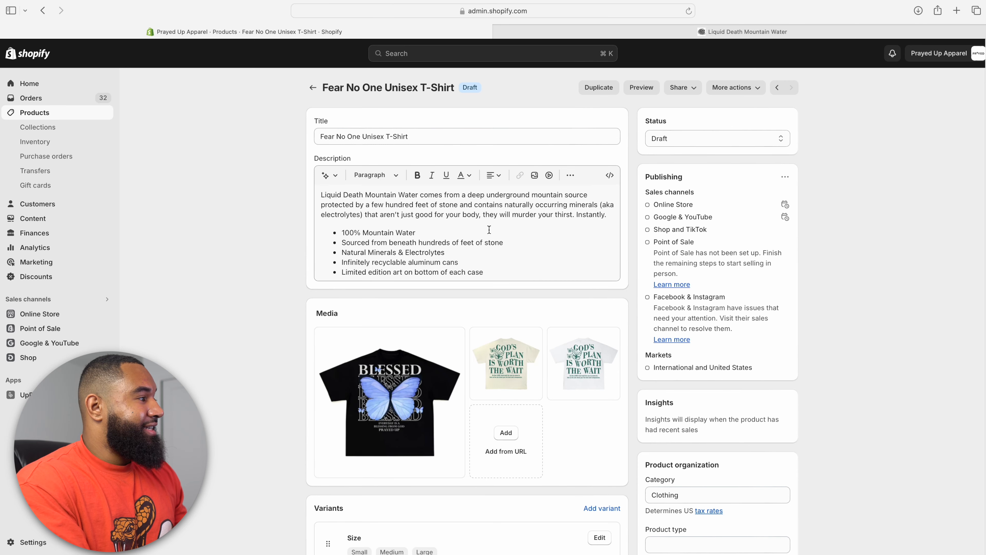
Review the product page down to its search engine listing, including the page title, meta description and URL handle
{"action": "scroll", "coordinate": [586, 508], "scroll_direction": "down", "scroll_amount": 15}
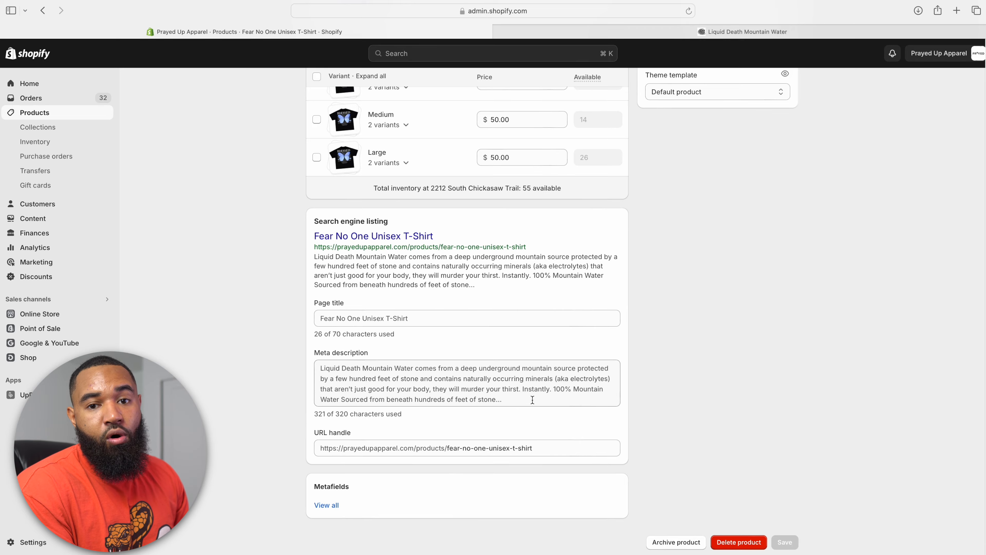
{"action": "scroll", "coordinate": [532, 400], "scroll_direction": "up", "scroll_amount": 15}
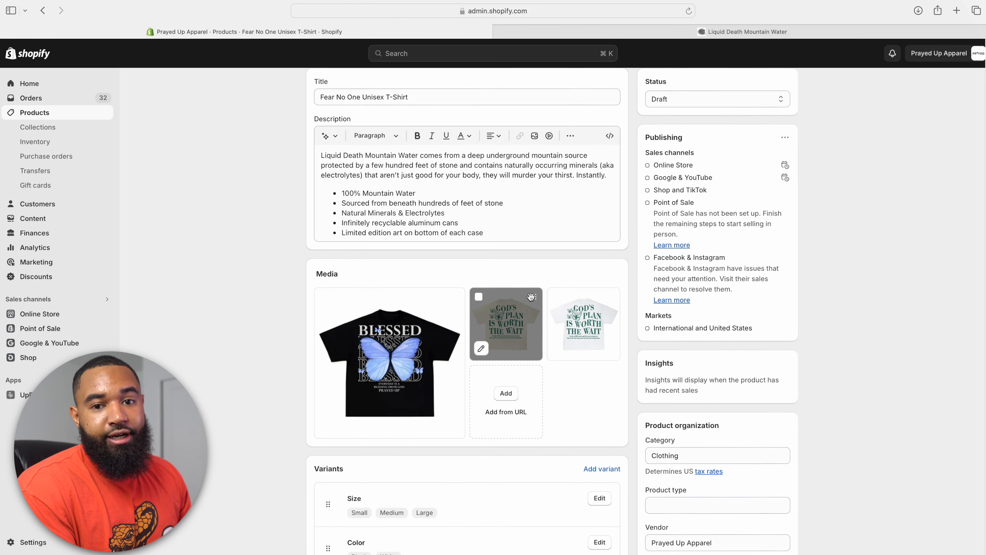
{"action": "scroll", "coordinate": [580, 432], "scroll_direction": "down", "scroll_amount": 16}
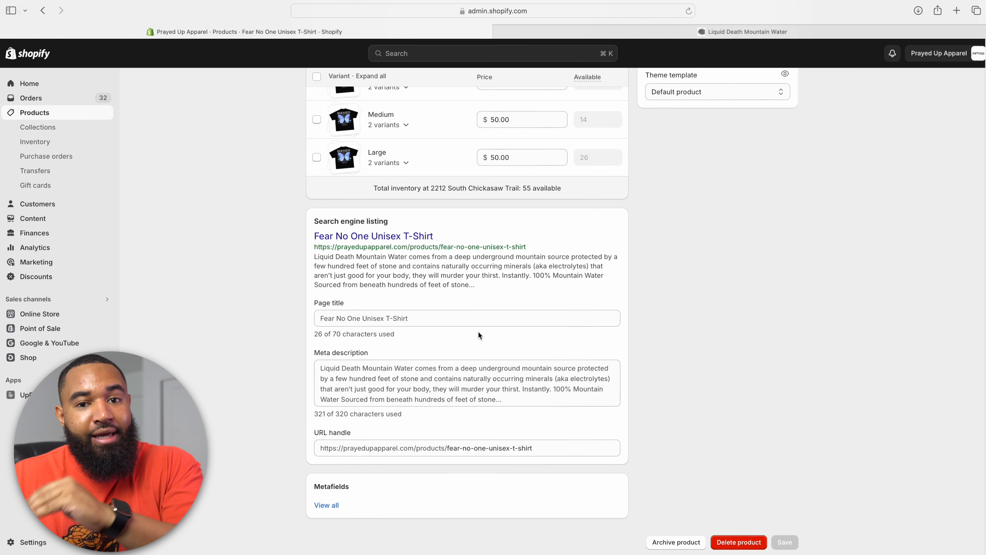
{"action": "left_click", "coordinate": [477, 323]}
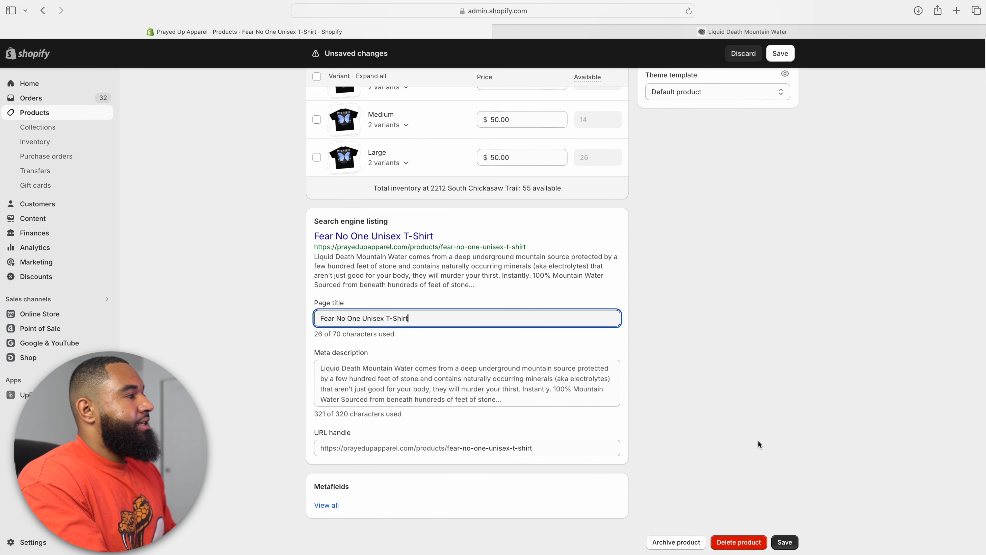
{"action": "scroll", "coordinate": [712, 388], "scroll_direction": "up", "scroll_amount": 4}
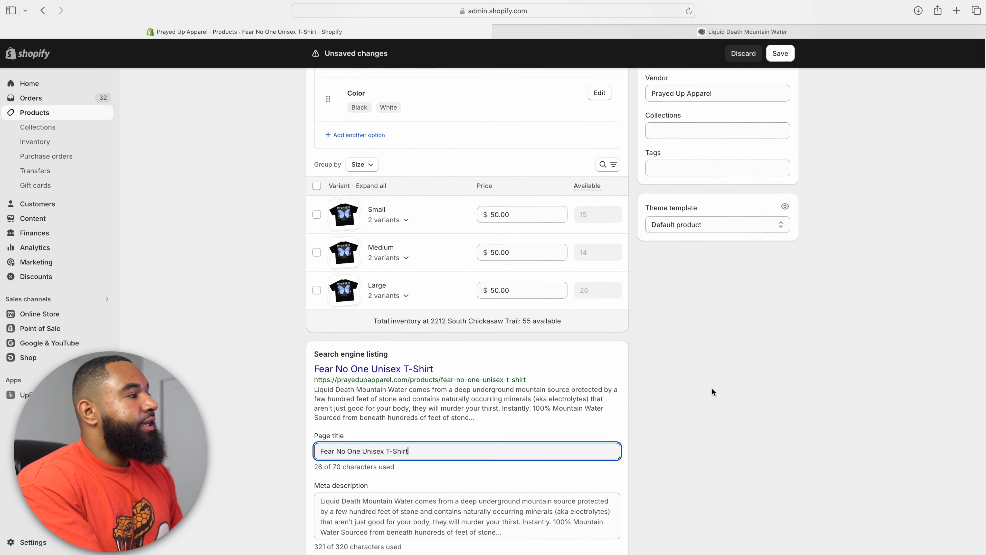
{"action": "scroll", "coordinate": [712, 387], "scroll_direction": "up", "scroll_amount": 2}
{"action": "scroll", "coordinate": [712, 390], "scroll_direction": "down", "scroll_amount": 6}
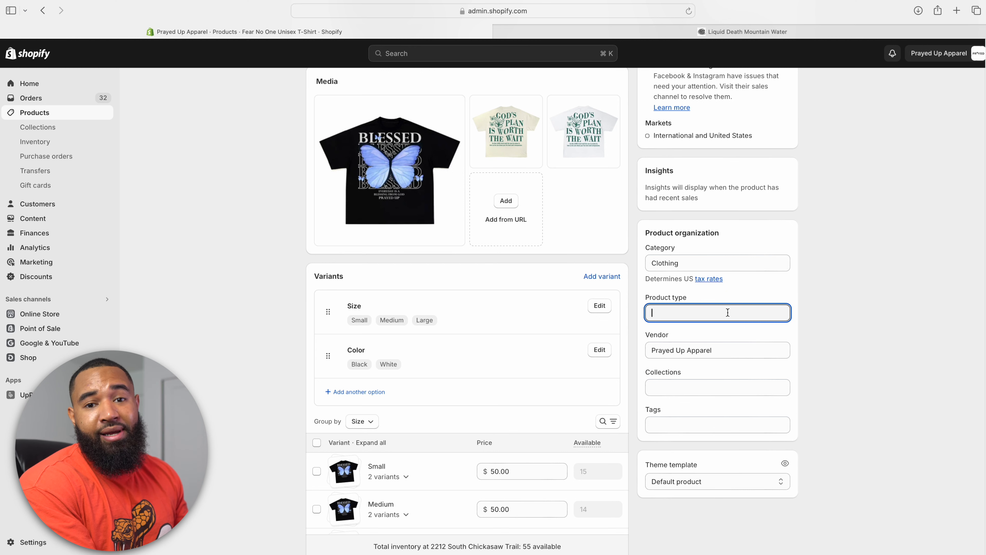
Add the product to the T-Shirts collection
{"action": "scroll", "coordinate": [738, 334], "scroll_direction": "down", "scroll_amount": 5}
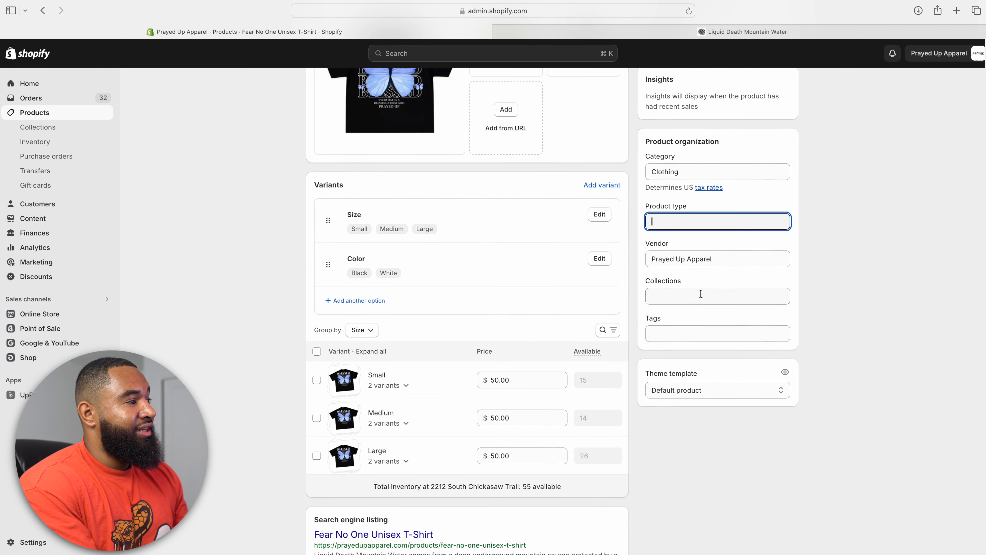
{"action": "left_click", "coordinate": [705, 300]}
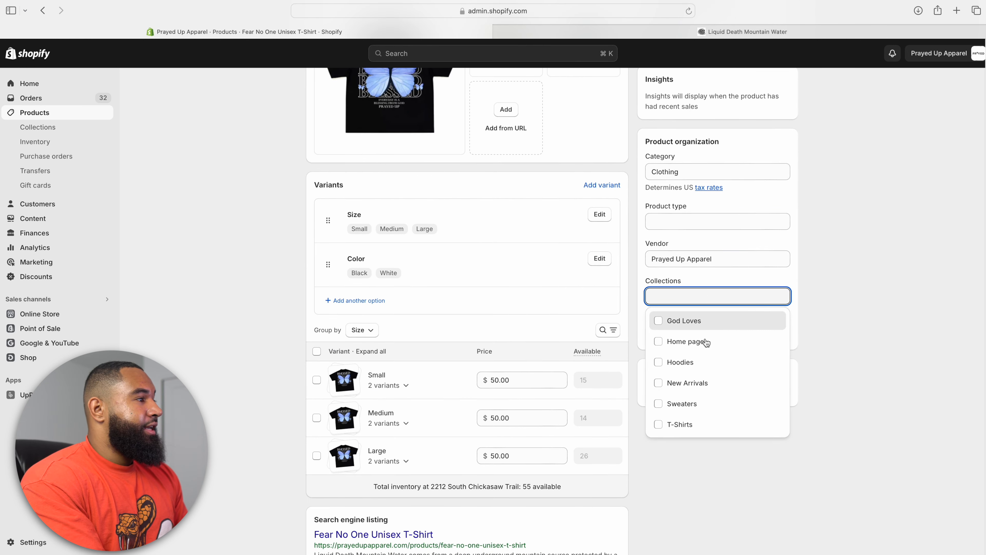
{"action": "scroll", "coordinate": [715, 378], "scroll_direction": "down", "scroll_amount": 1}
{"action": "scroll", "coordinate": [714, 378], "scroll_direction": "up", "scroll_amount": 1}
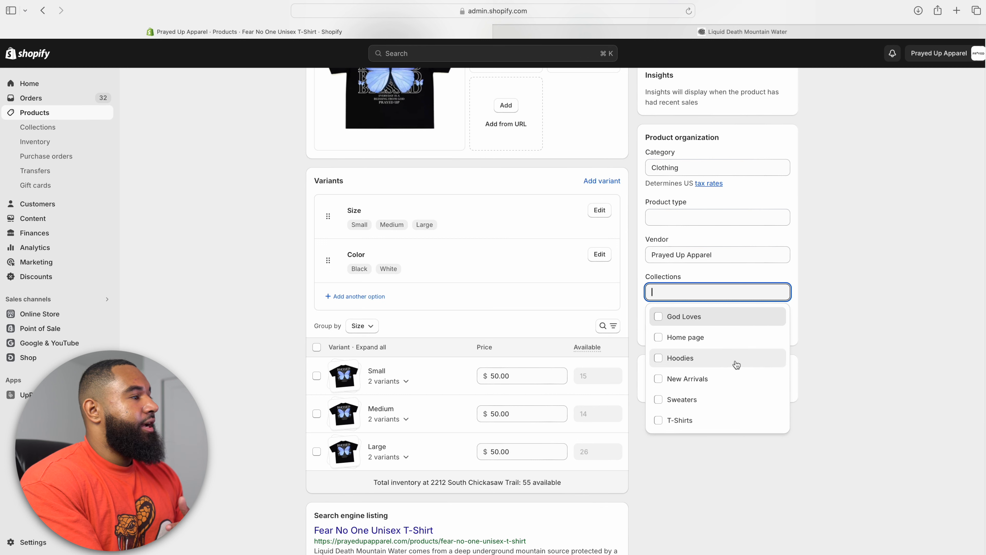
{"action": "left_click", "coordinate": [710, 426]}
{"action": "left_click", "coordinate": [912, 329]}
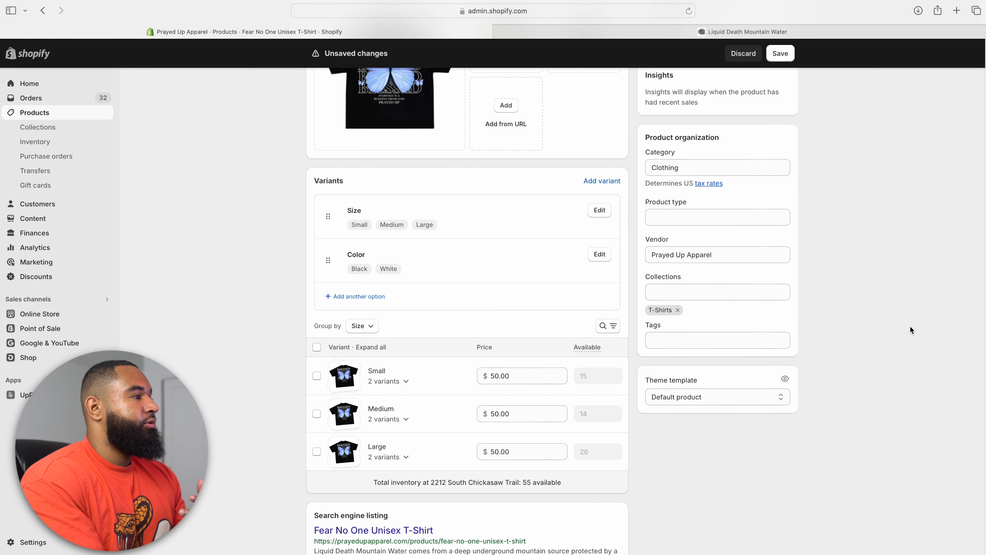
{"action": "left_click", "coordinate": [759, 340]}
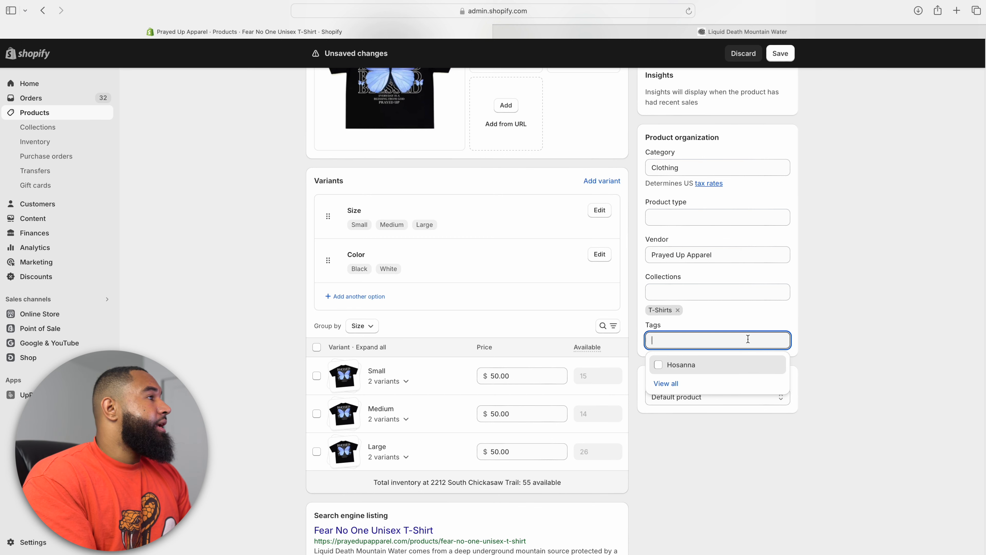
{"action": "left_click", "coordinate": [872, 312]}
{"action": "scroll", "coordinate": [830, 289], "scroll_direction": "up", "scroll_amount": 10}
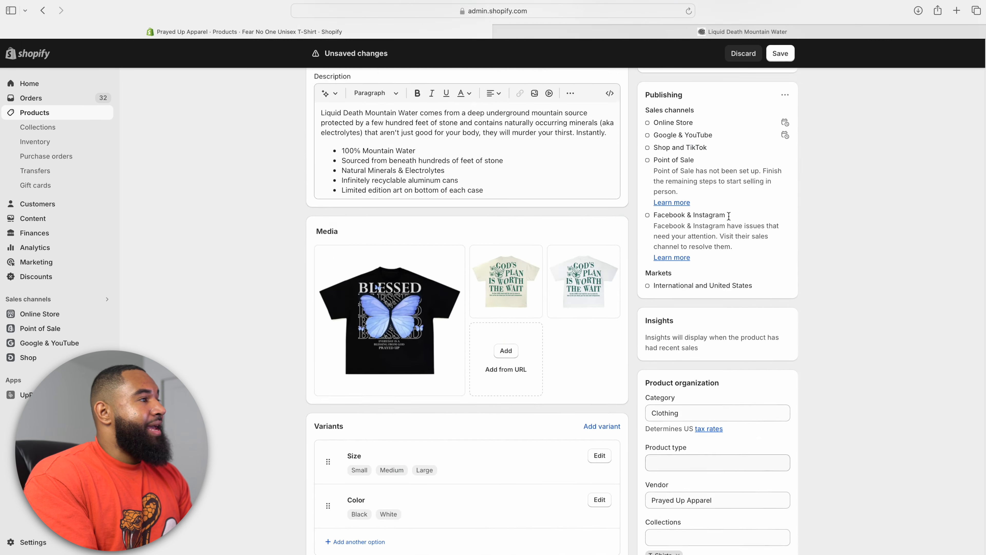
{"action": "left_click", "coordinate": [784, 177]}
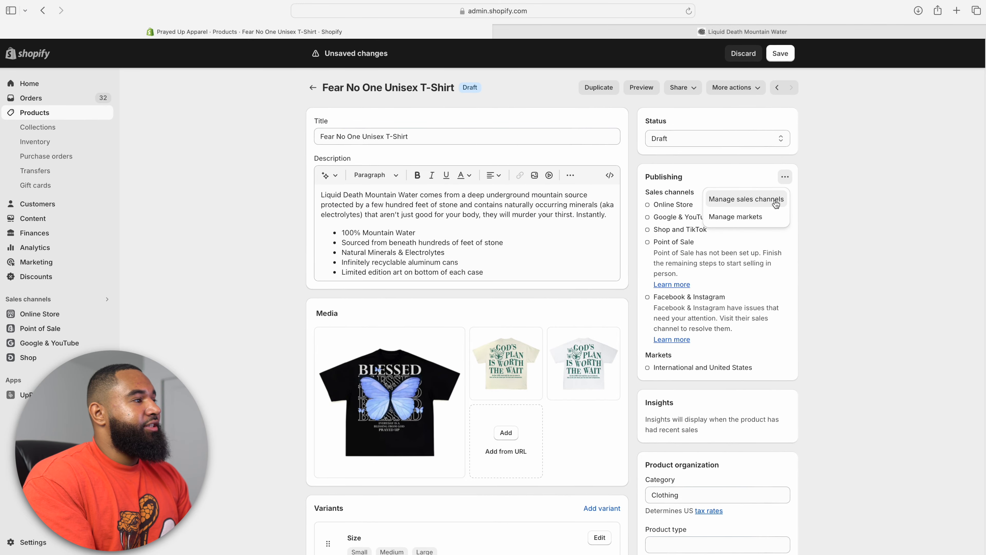
{"action": "left_click", "coordinate": [886, 241]}
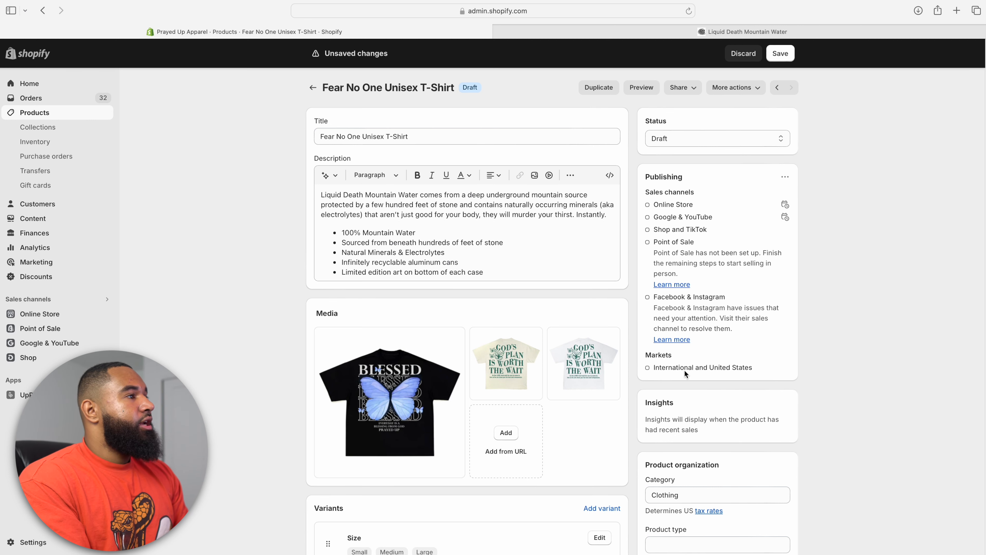
Open the sales channel management for the product and deselect Point of Sale
{"action": "left_click", "coordinate": [784, 177]}
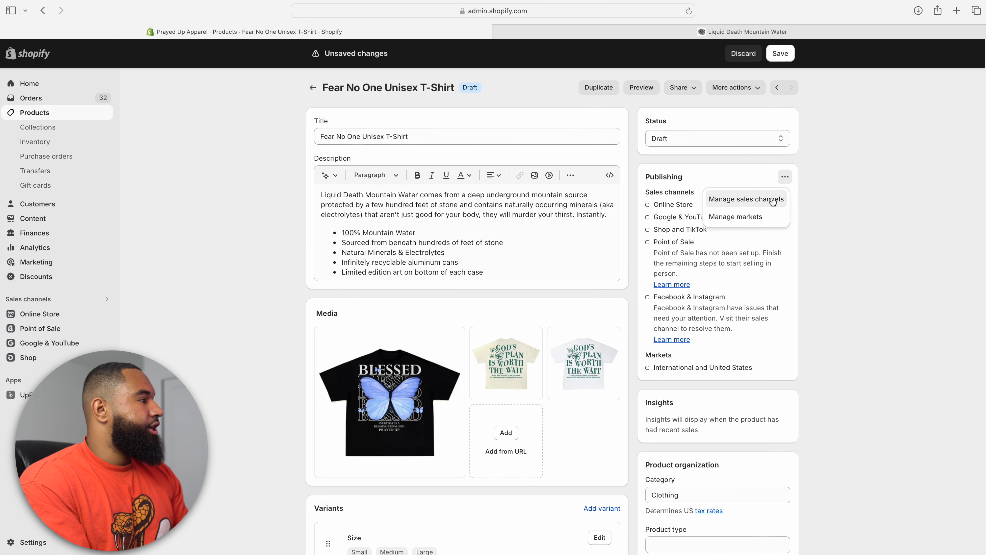
{"action": "left_click", "coordinate": [771, 203]}
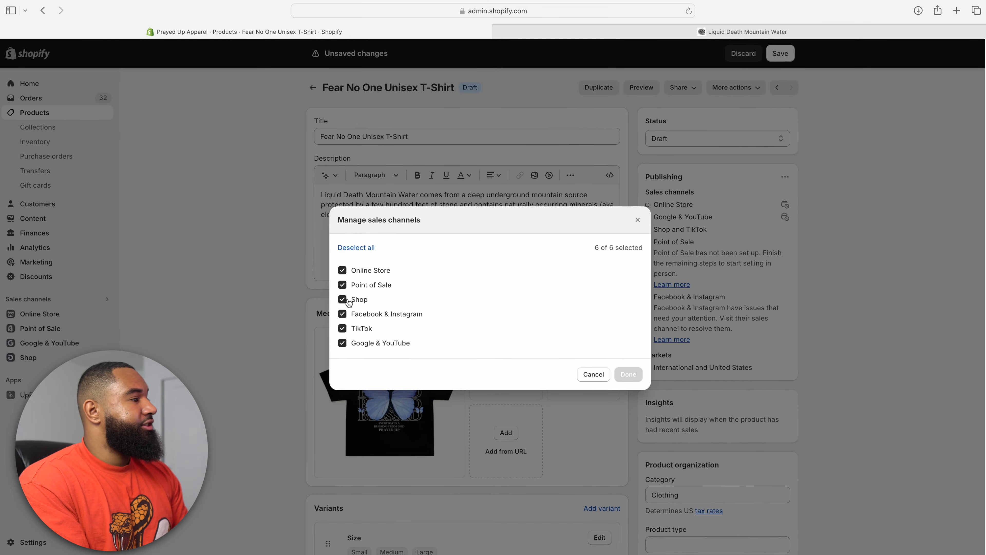
{"action": "left_click", "coordinate": [342, 284]}
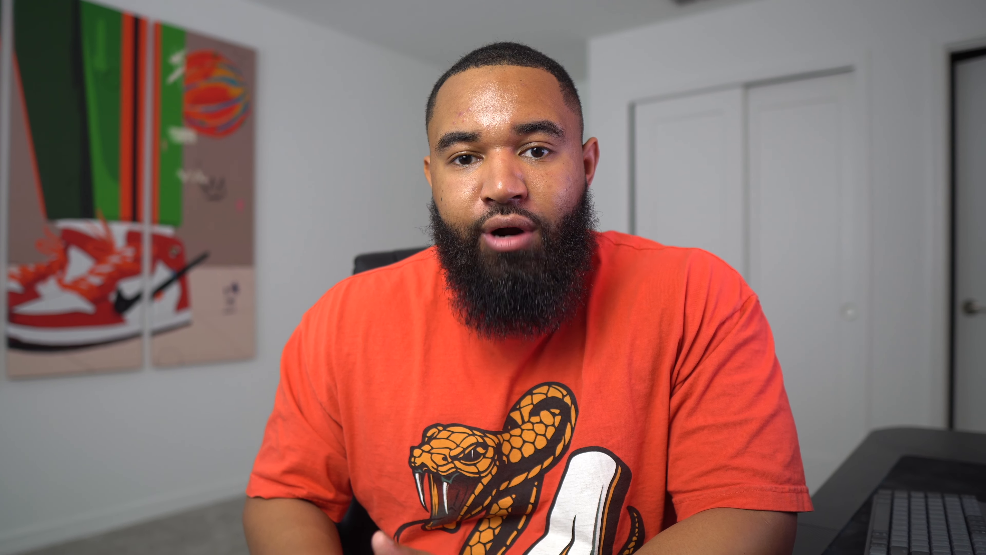